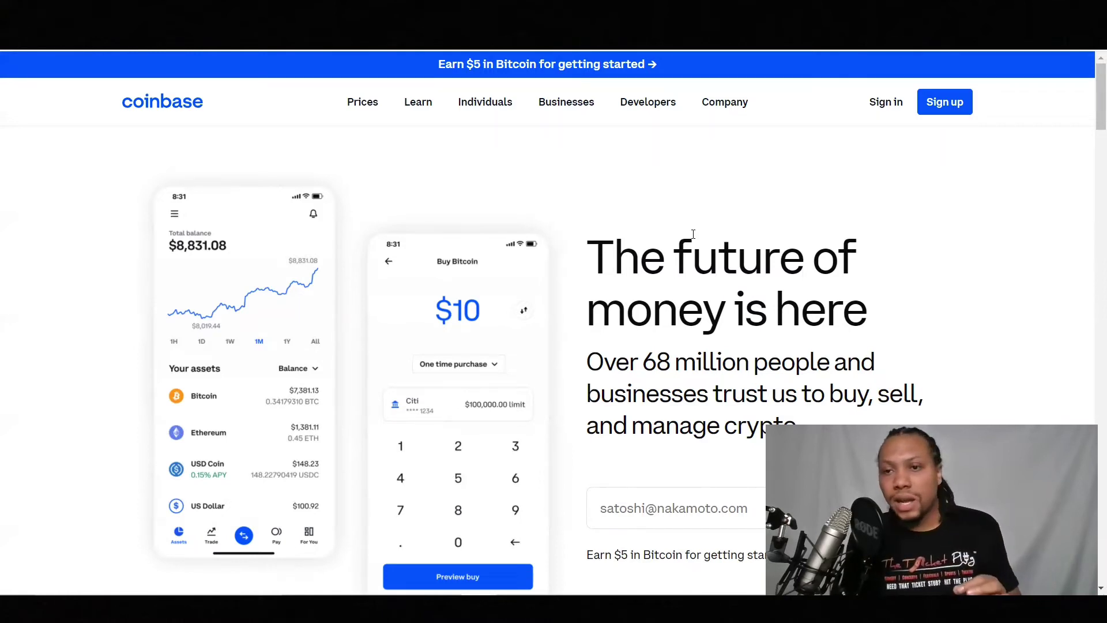
Open the form for creating a new Coinbase account
click(957, 114)
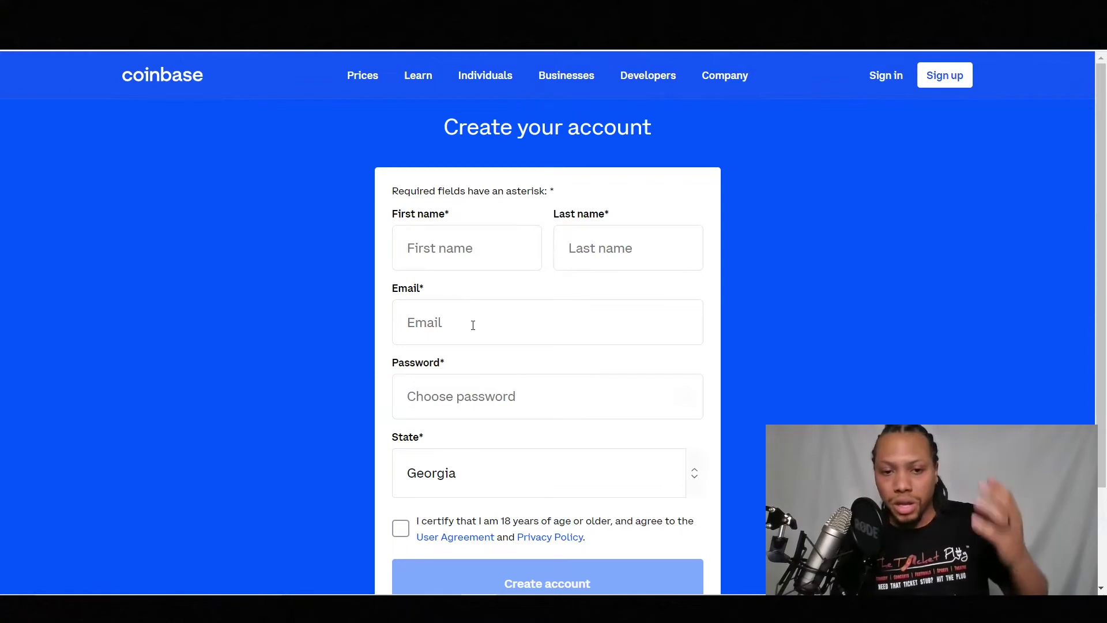
Enter a trial account password in the sign-up form's password field and clear it again
click(445, 396)
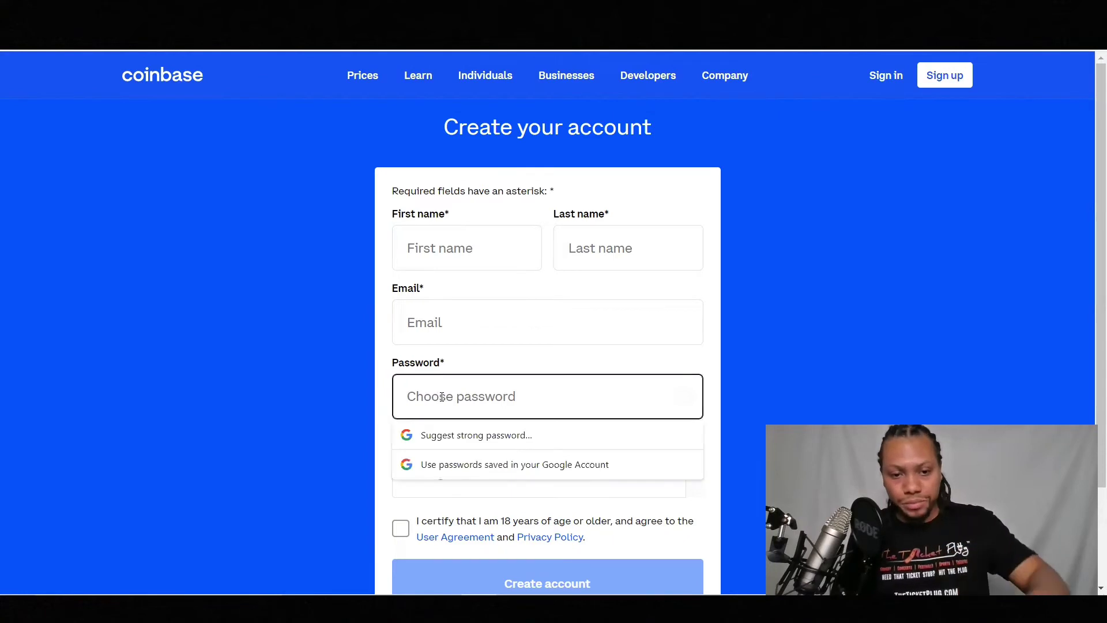
text(•••••)
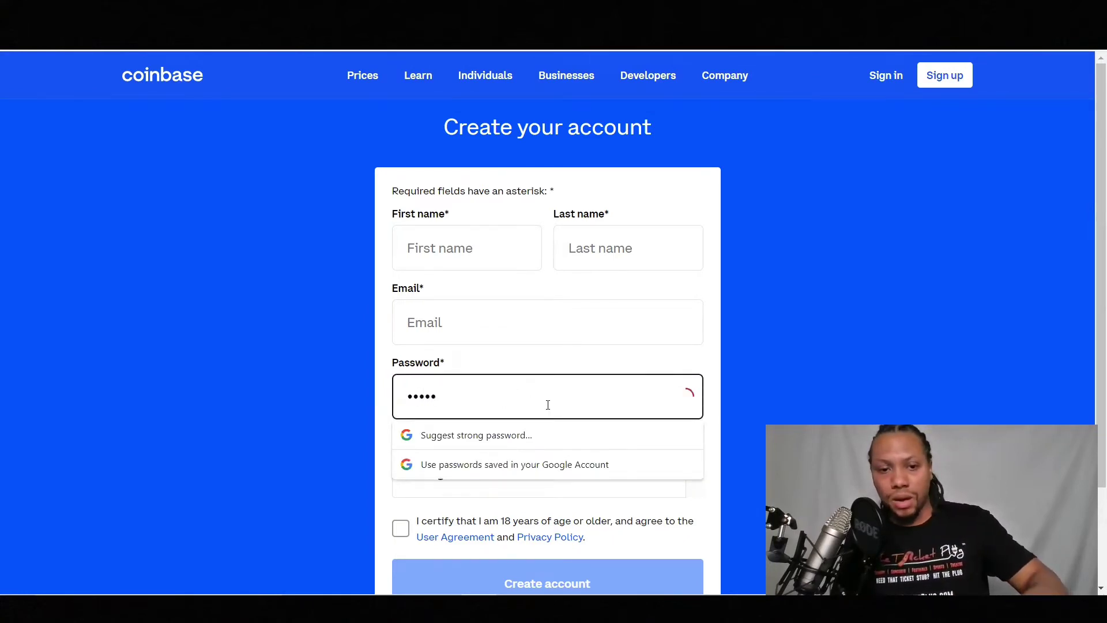
click(371, 424)
click(447, 395)
double_click(448, 395)
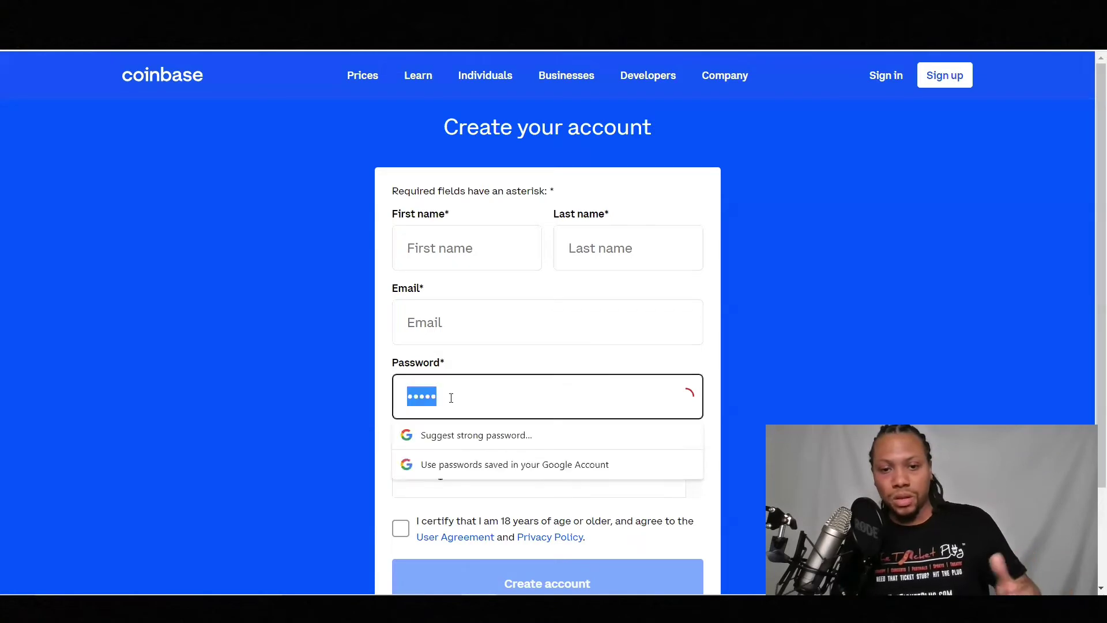
key(BackSpace)
click(452, 407)
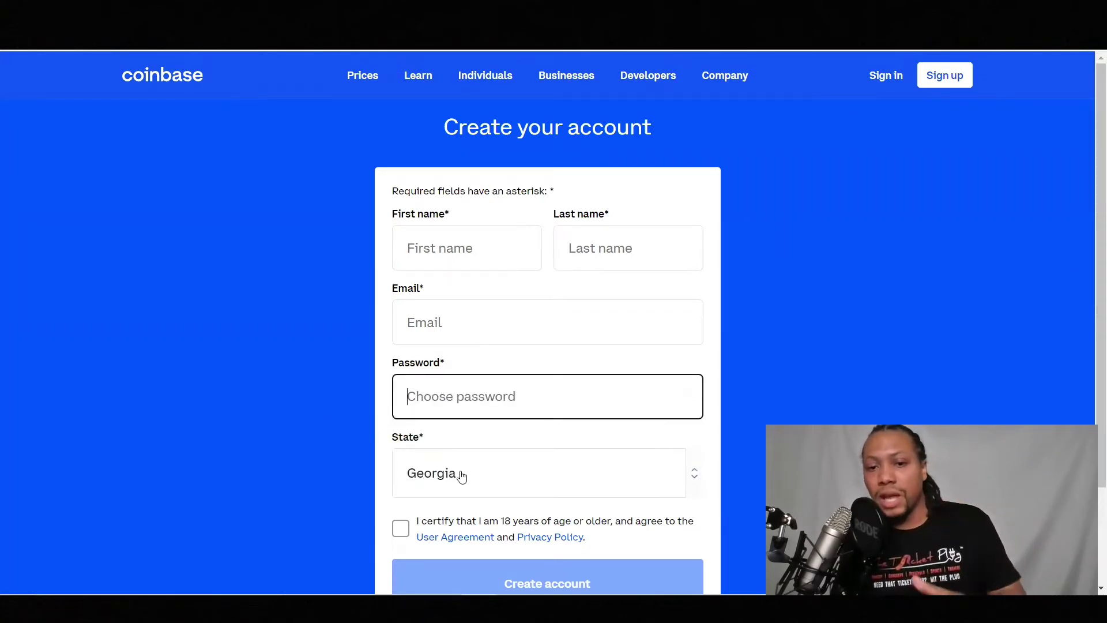
Certify being 18 or older with agreement to the User Agreement and Privacy Policy, and continue past the welcome page
scroll(482, 469, down, 1)
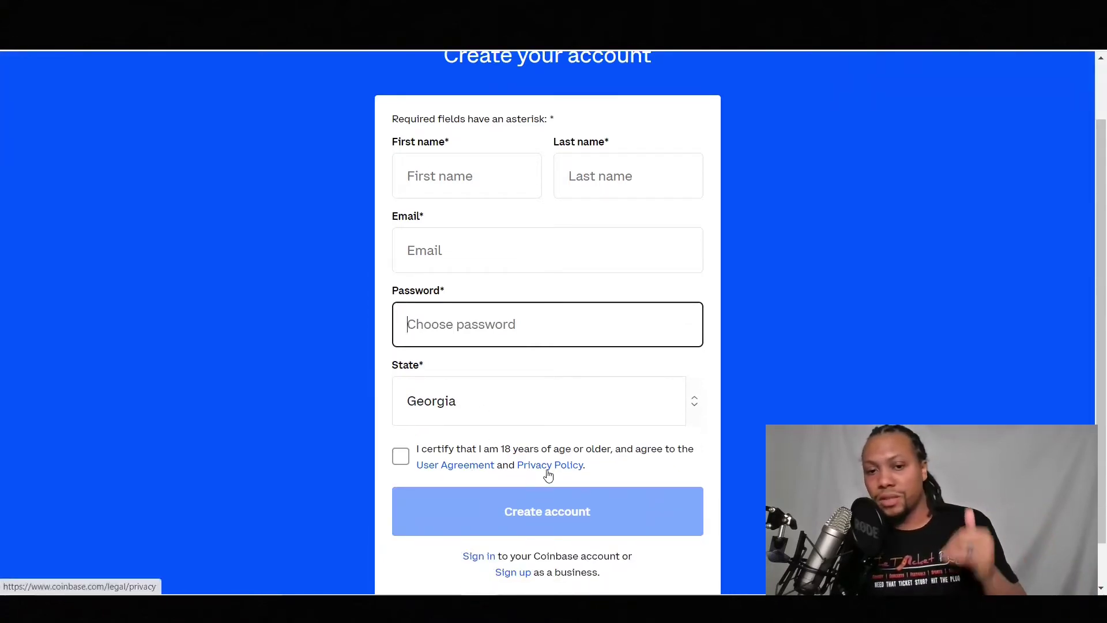
click(406, 465)
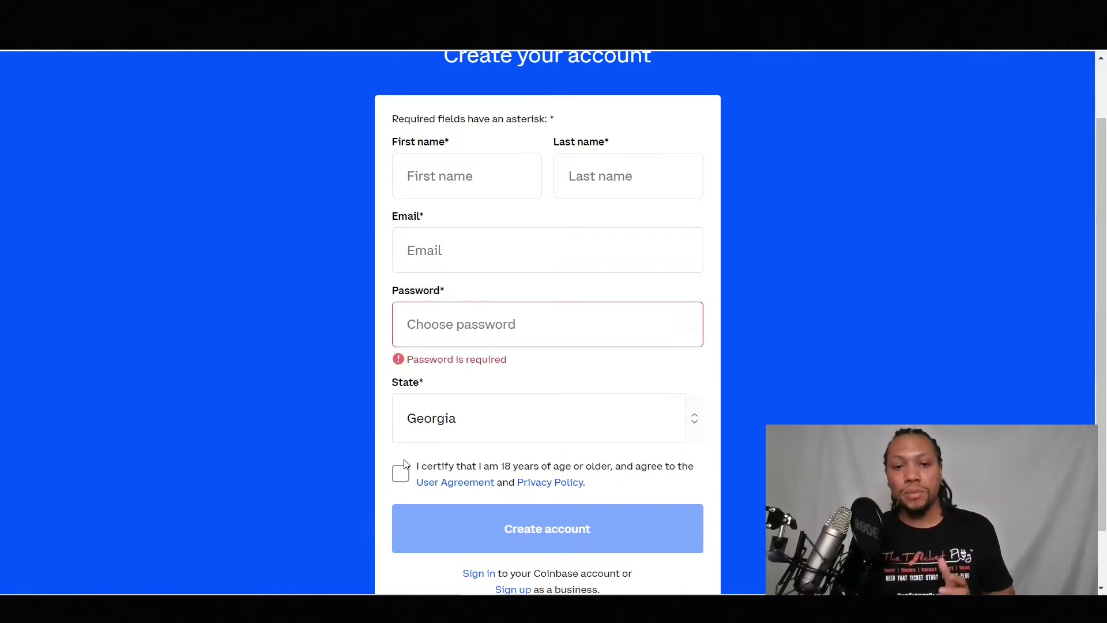
click(401, 472)
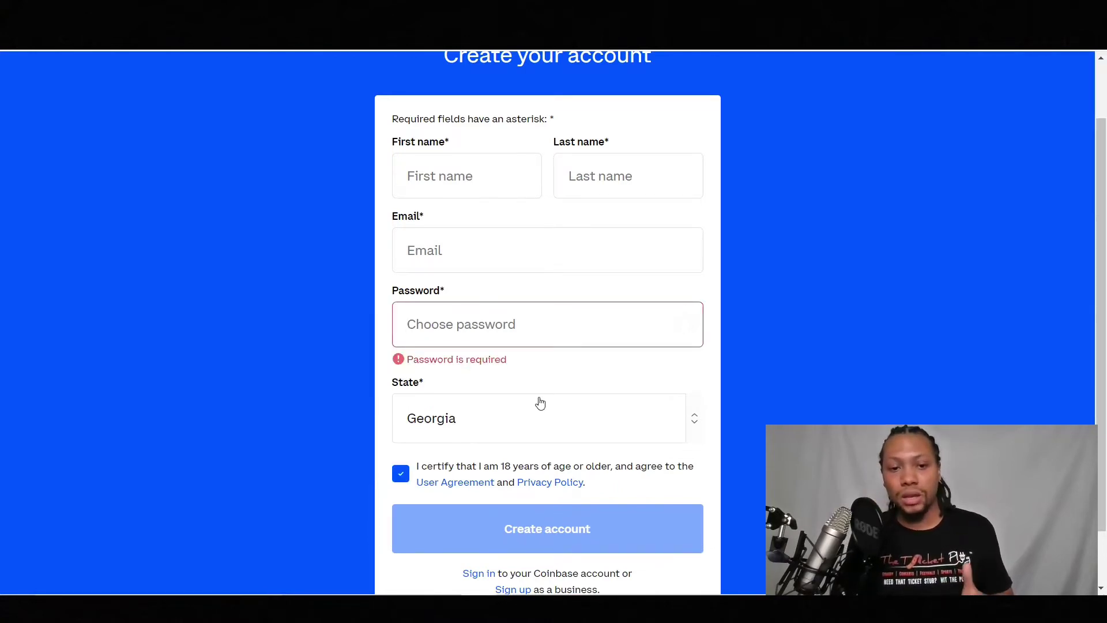
scroll(534, 427, down, 1)
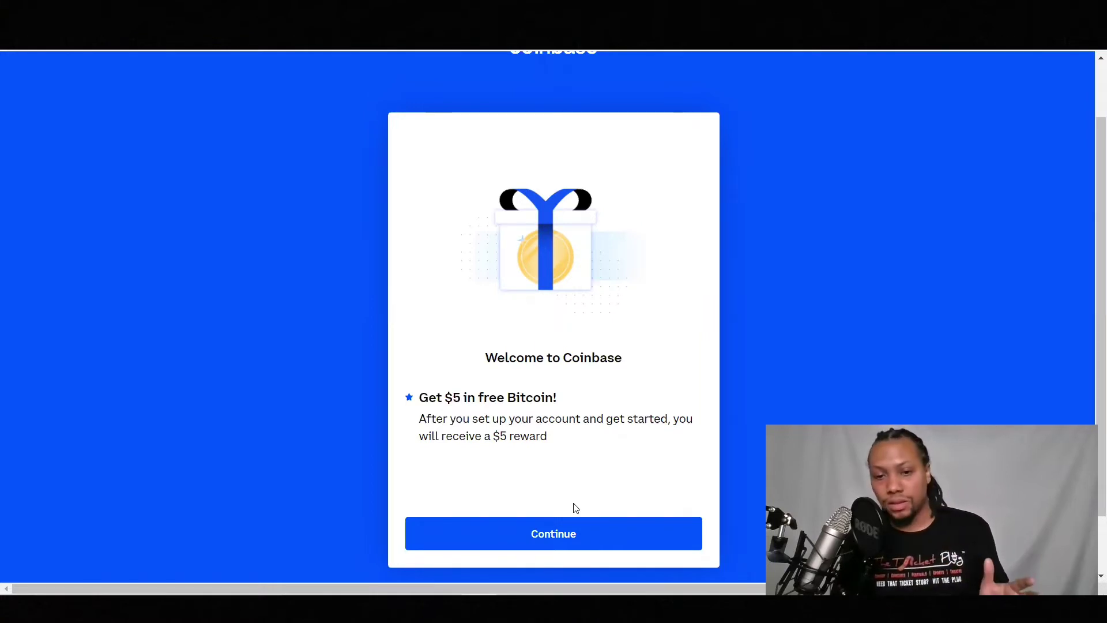
click(553, 533)
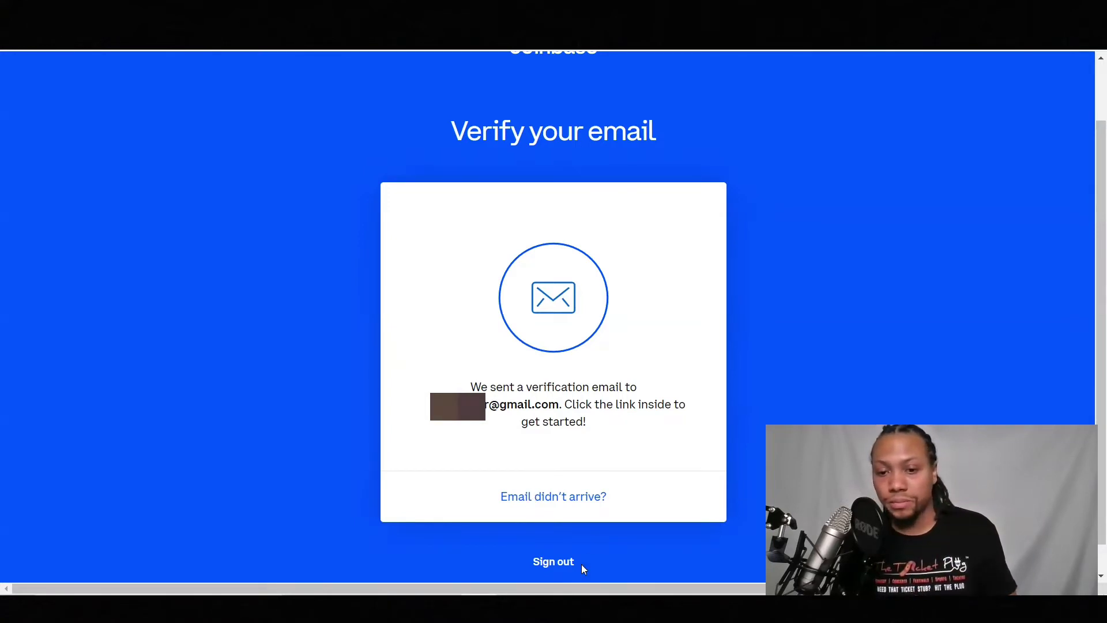
Switch to Gmail, check the sender's domain in the Coinbase verification email, and verify the email address from that message
key(ctrl+Tab)
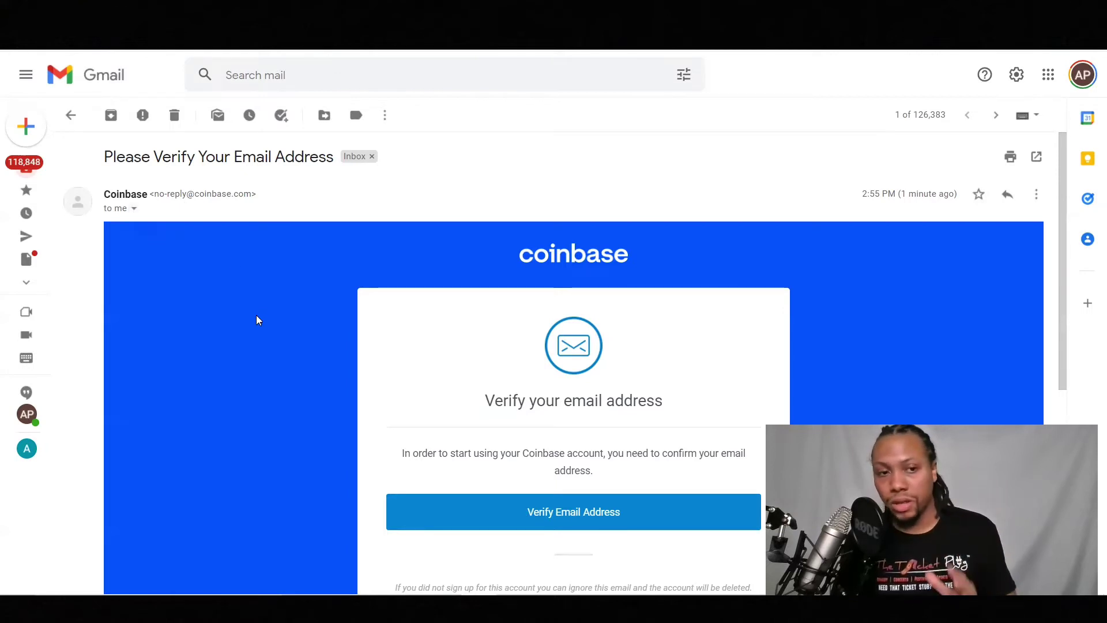
scroll(257, 323, down, 1)
scroll(378, 284, up, 1)
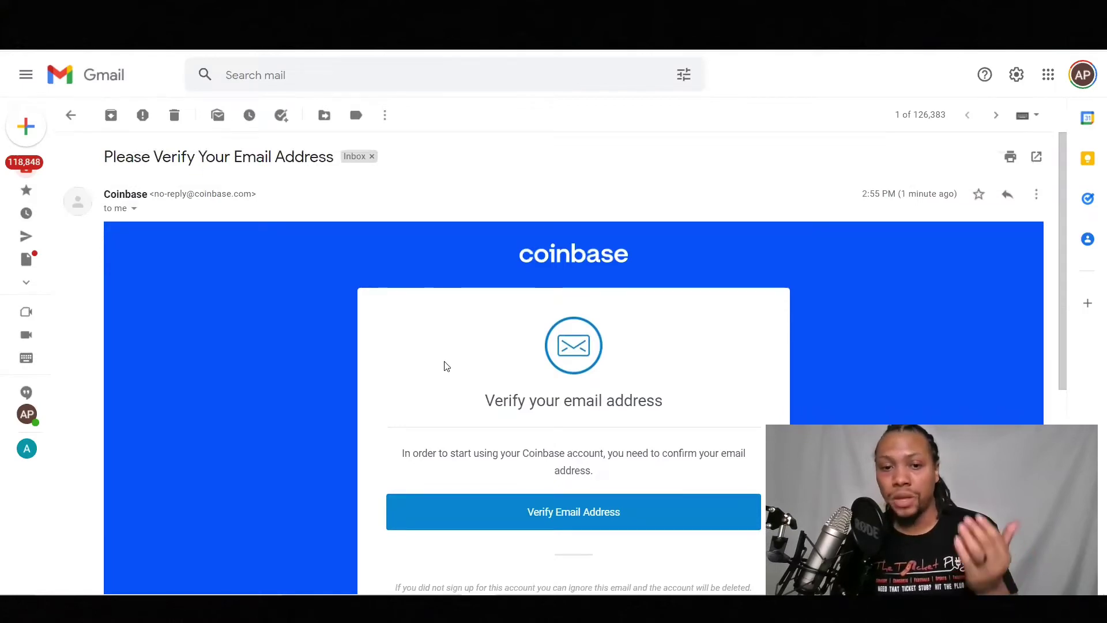
scroll(472, 367, down, 3)
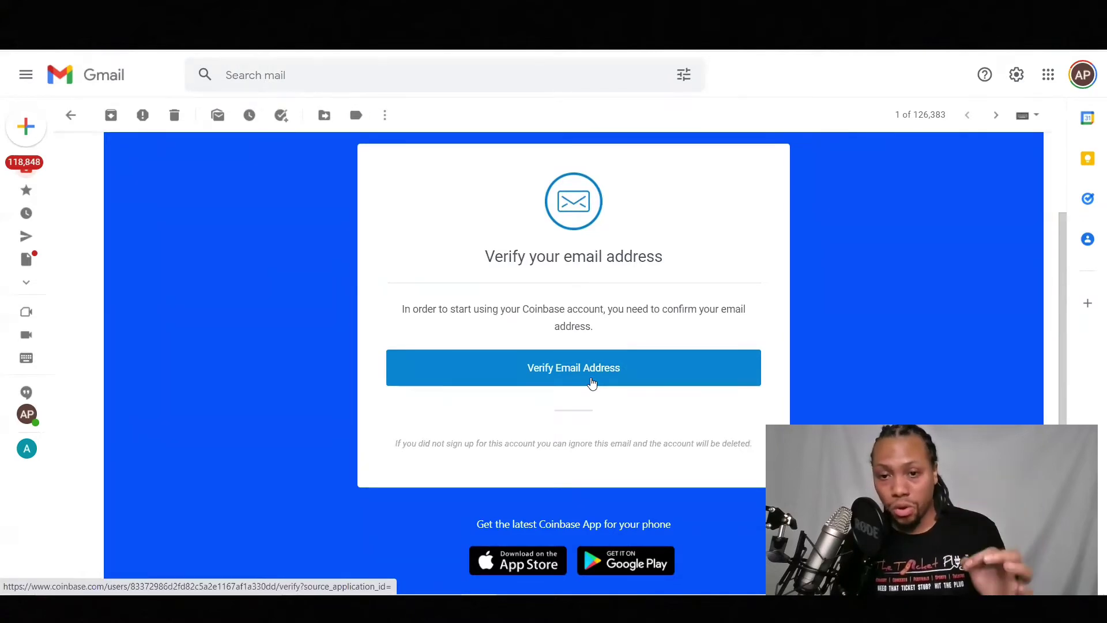
scroll(556, 378, up, 3)
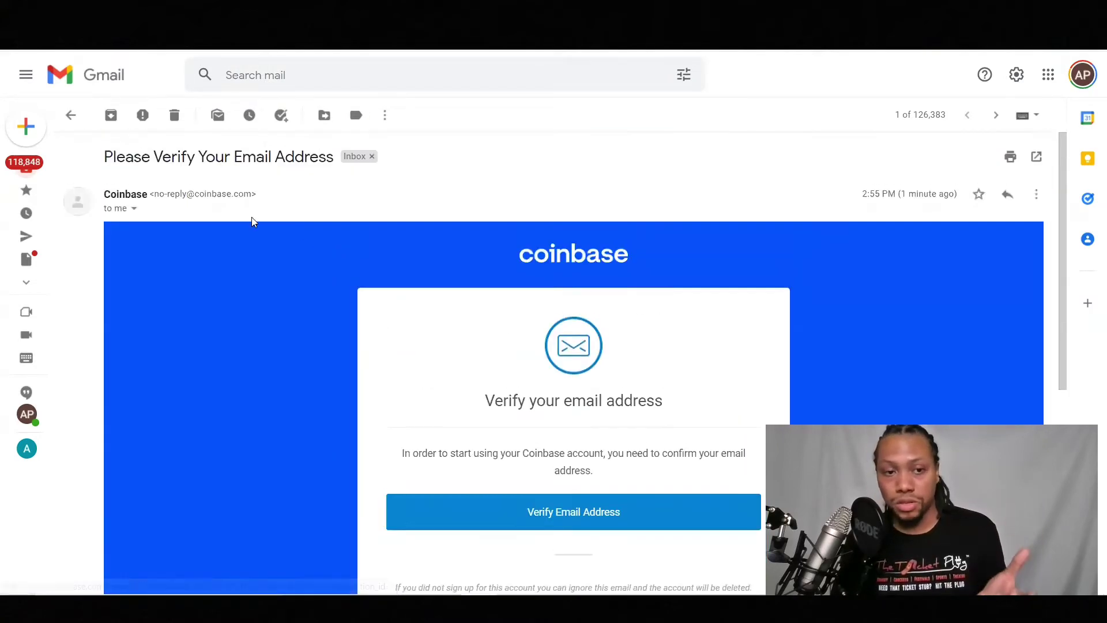
drag(187, 194, 251, 196)
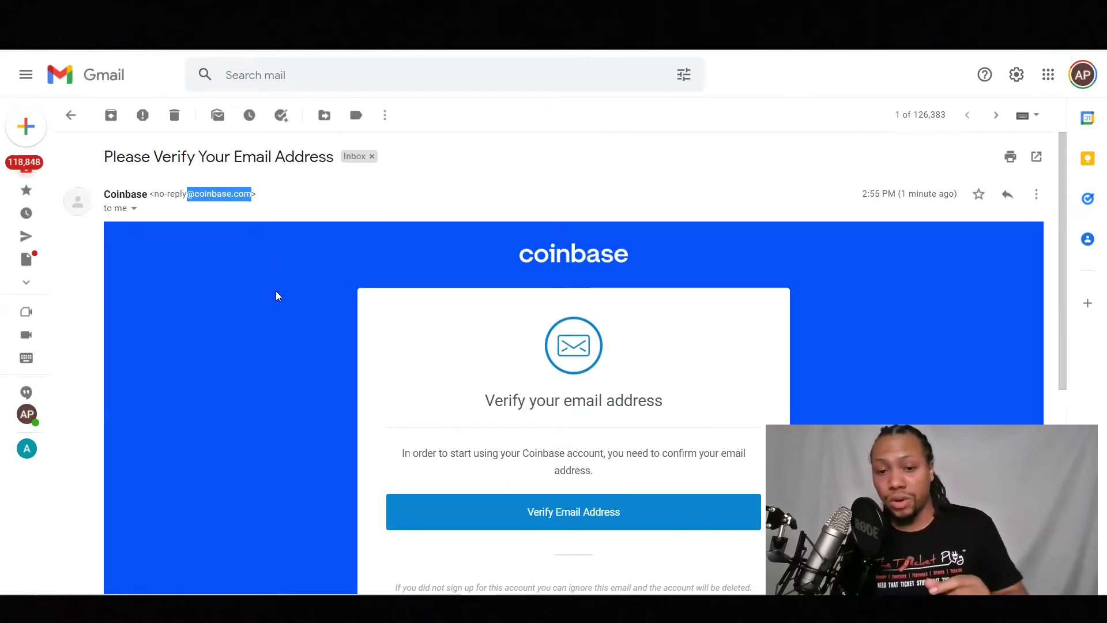
scroll(324, 311, down, 3)
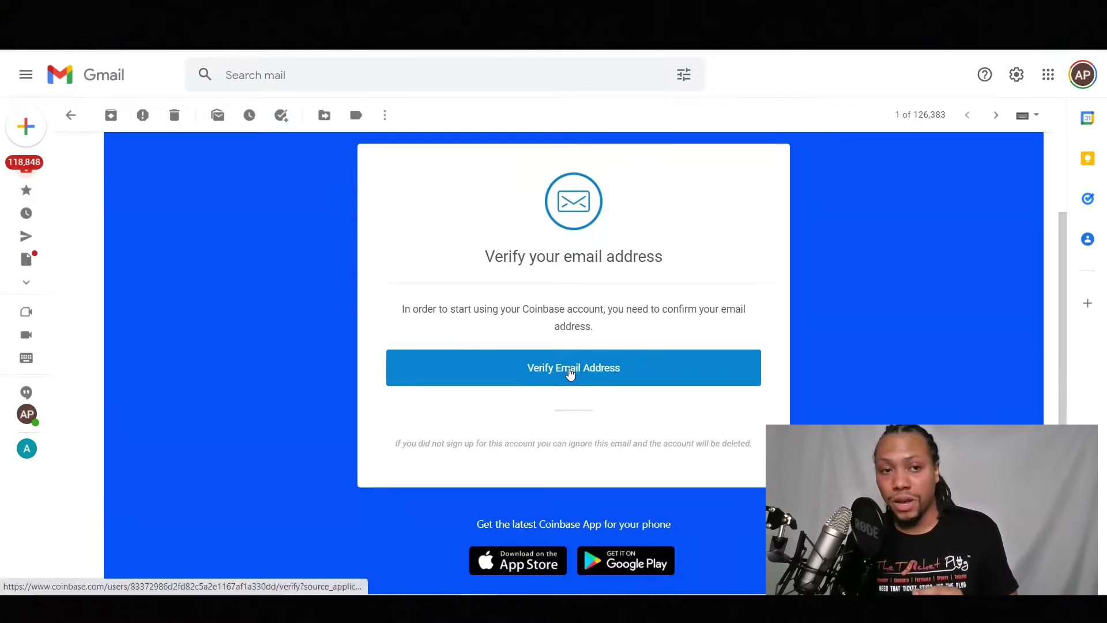
click(570, 373)
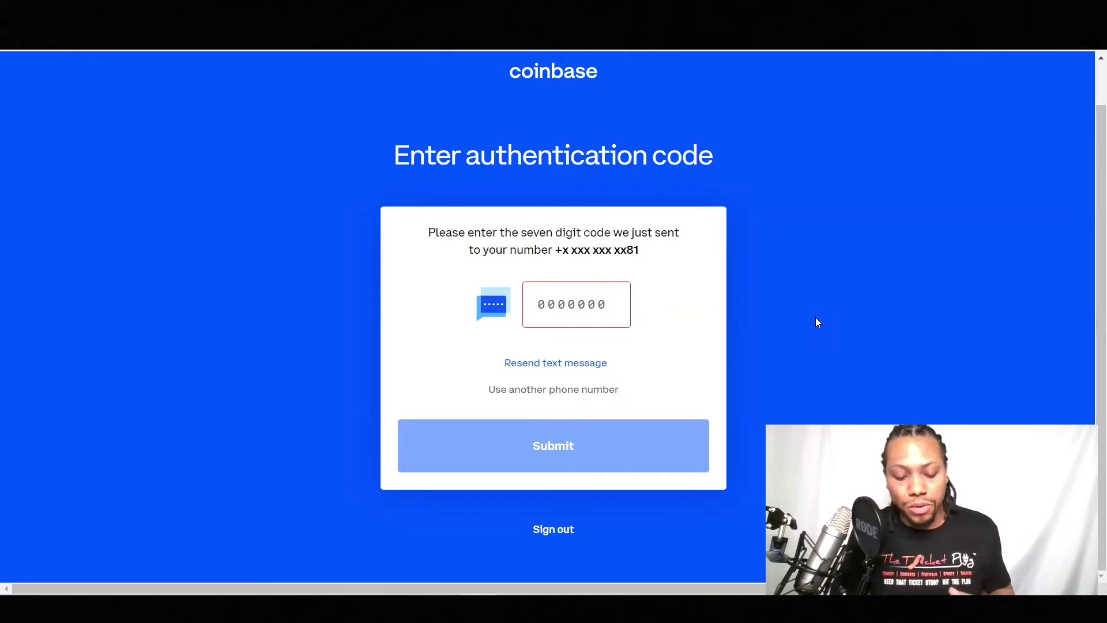
Enter the texted seven-digit authentication code and submit United States as the citizenship
click(584, 307)
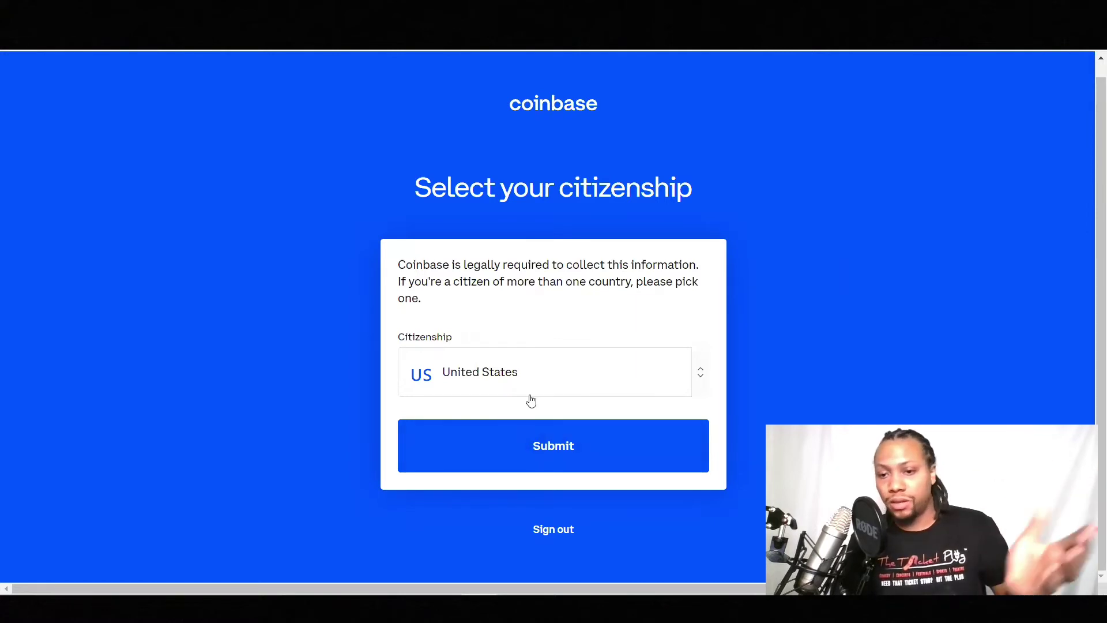
click(505, 447)
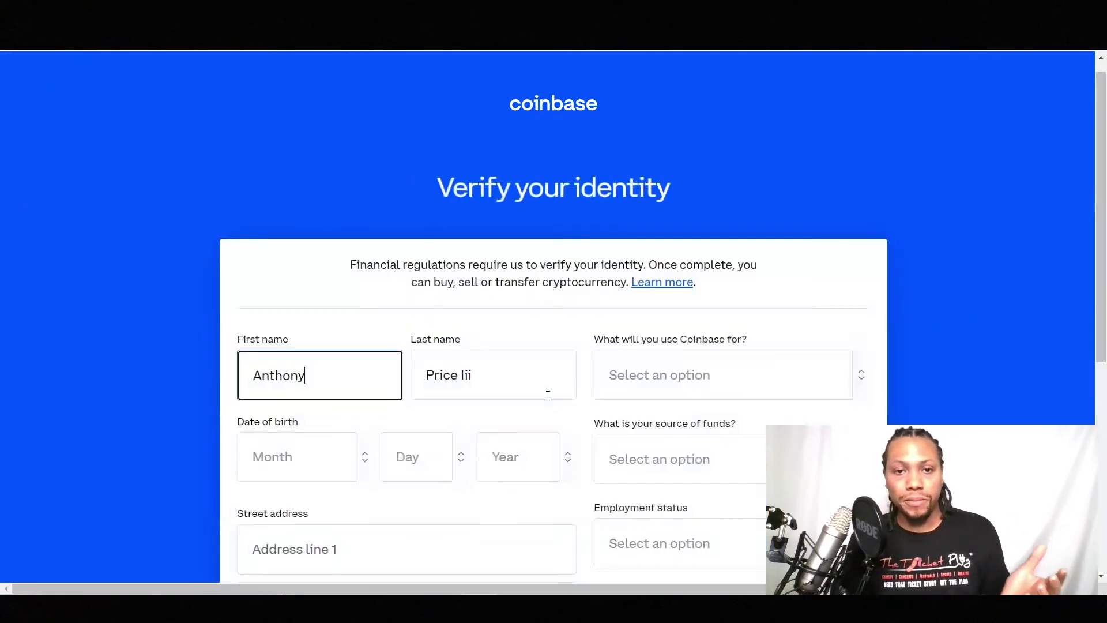
Examine the identity form's fields for name, date of birth, address, intended use, source of funds, employment status and Social Security digits
scroll(549, 393, down, 3)
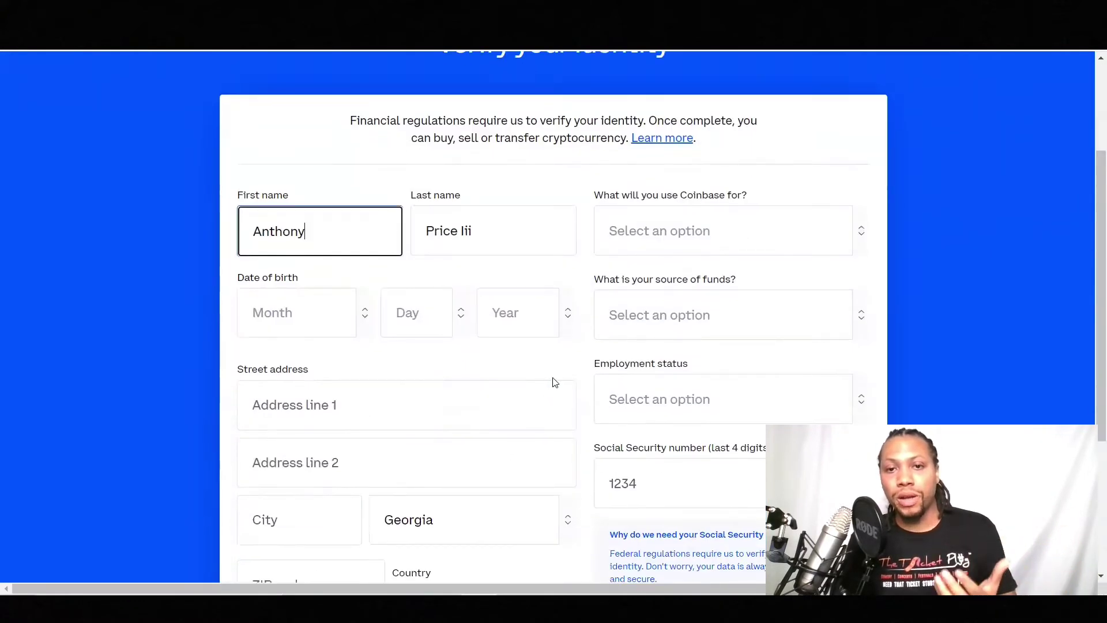
scroll(558, 284, up, 2)
scroll(508, 305, down, 2)
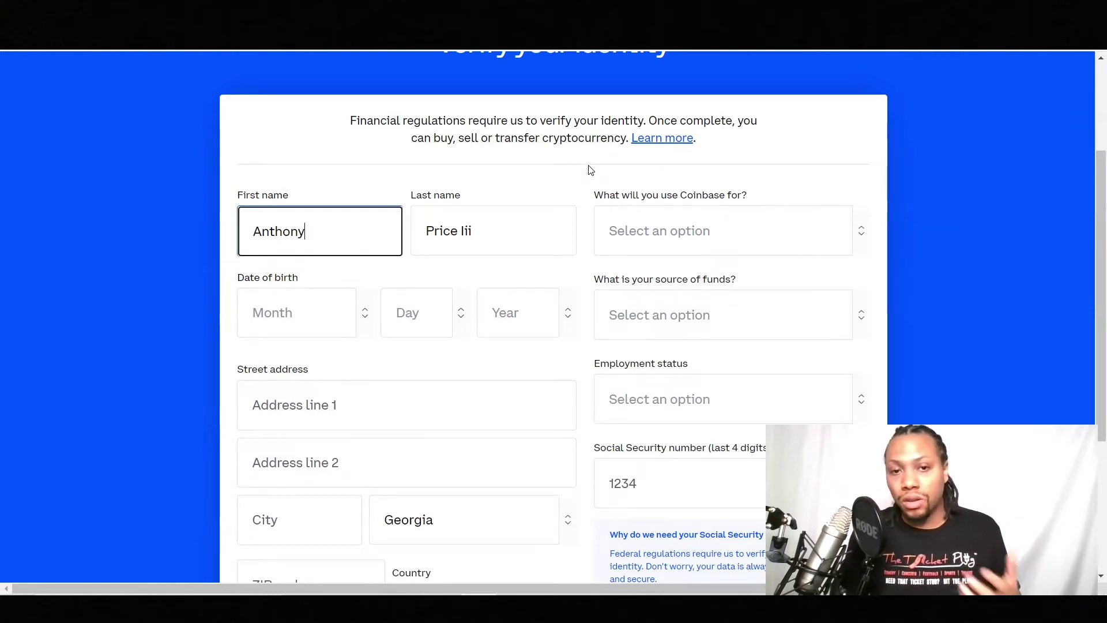
scroll(673, 253, down, 2)
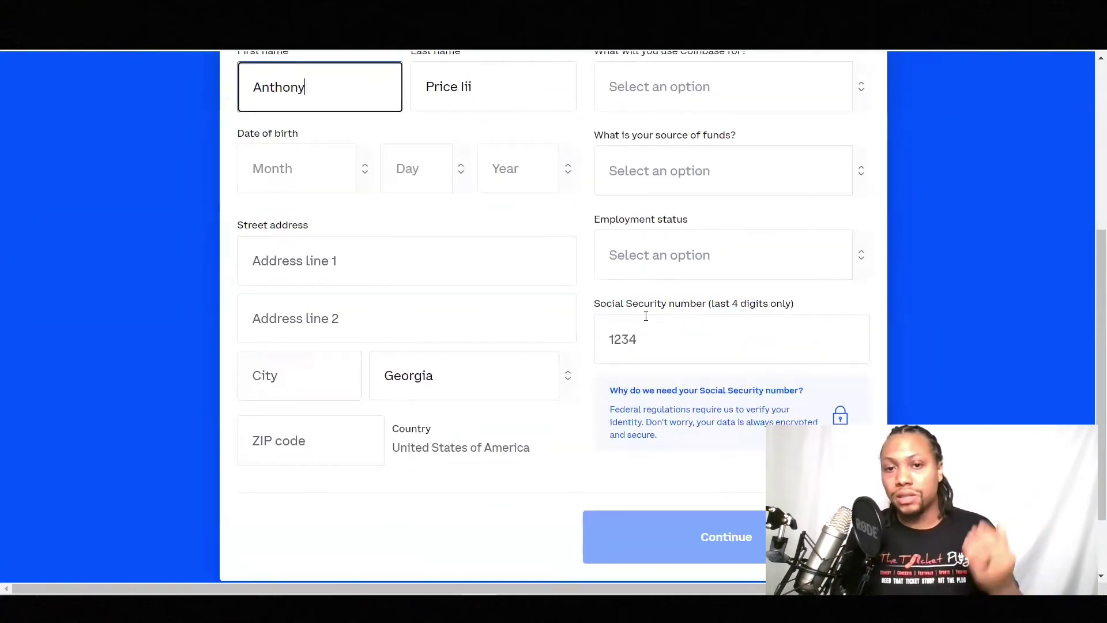
scroll(663, 288, down, 1)
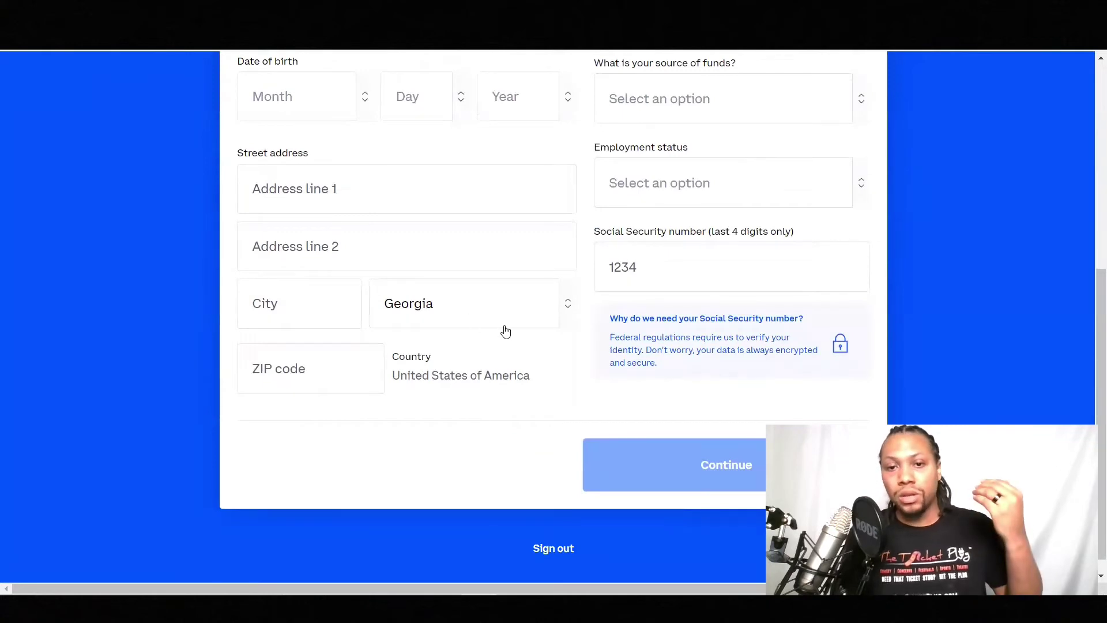
scroll(452, 361, up, 2)
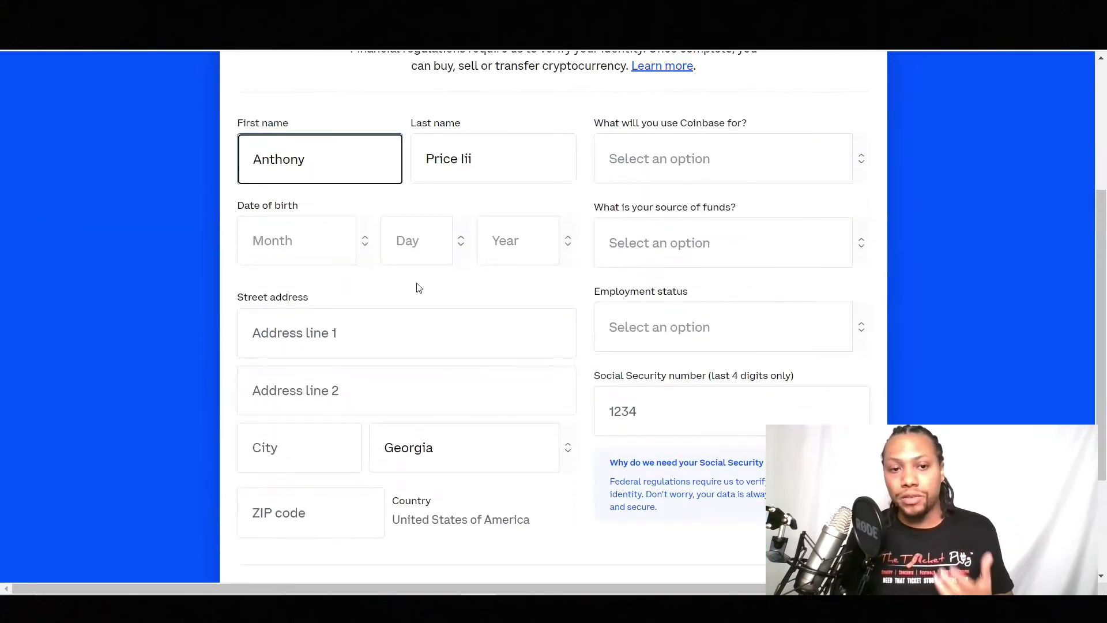
scroll(526, 328, down, 1)
scroll(547, 323, down, 2)
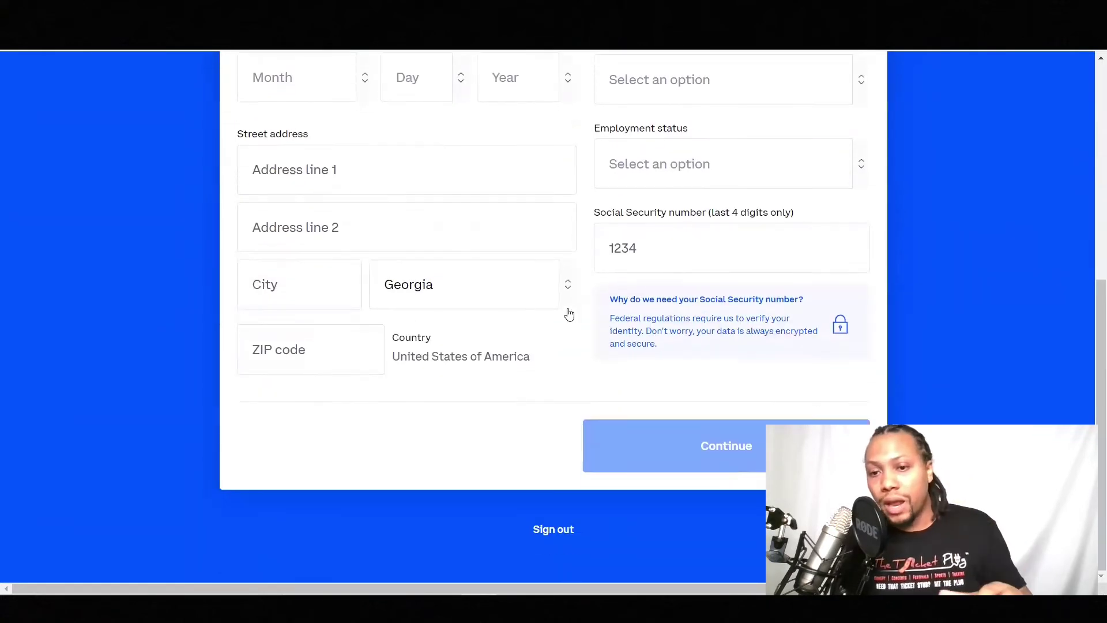
scroll(519, 254, up, 1)
scroll(471, 238, up, 2)
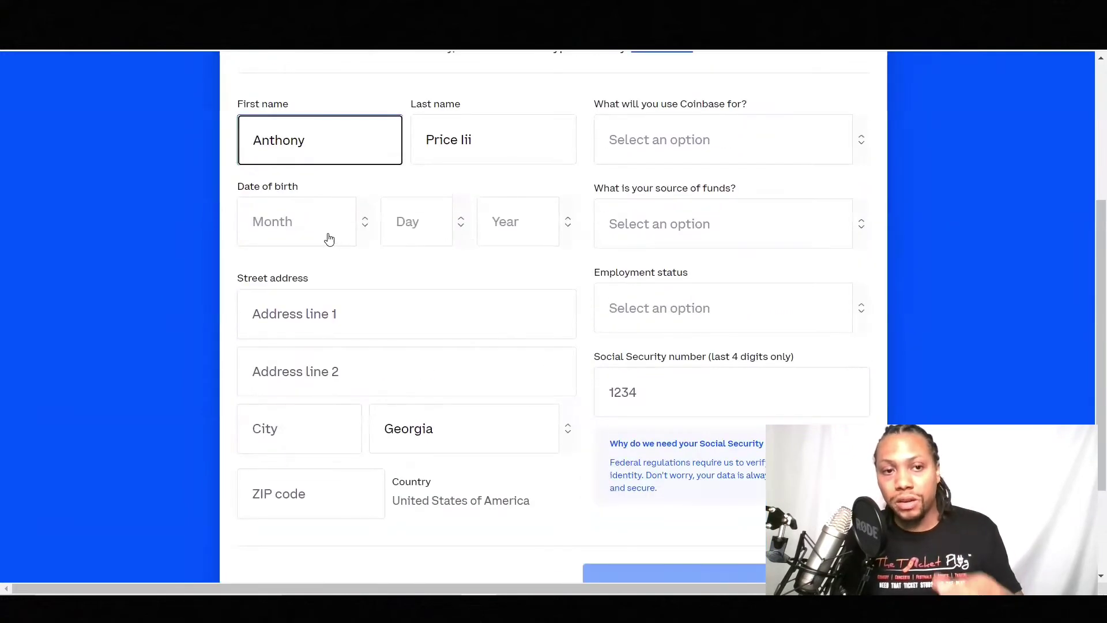
scroll(457, 348, down, 3)
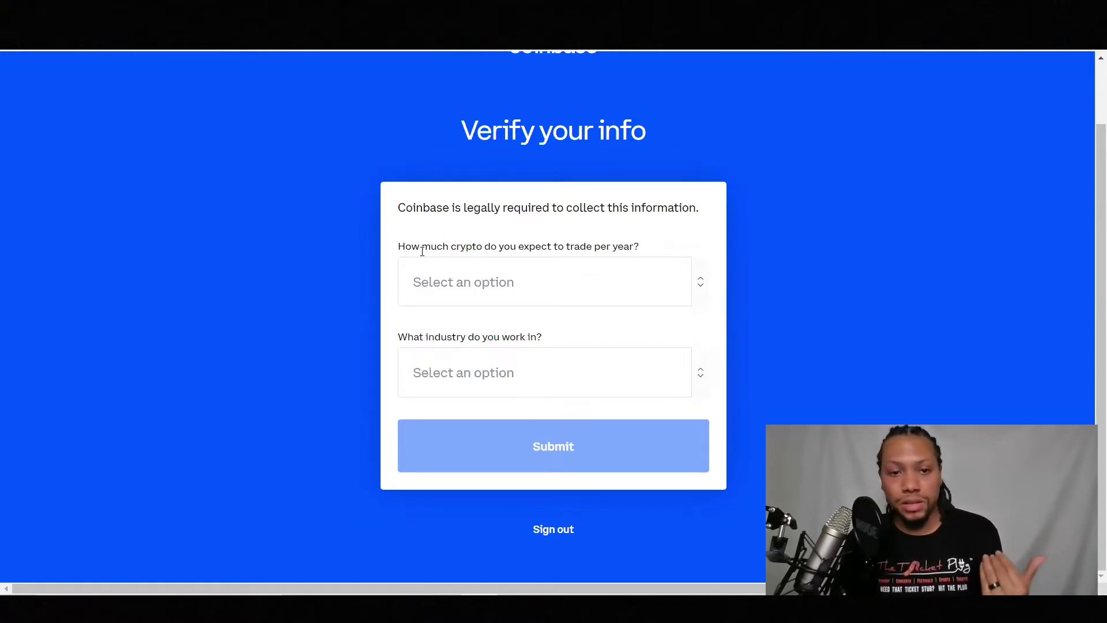
Set the expected yearly crypto trading to $10,000 - $99,999 and the work industry to Entertainment, and submit the information
click(630, 300)
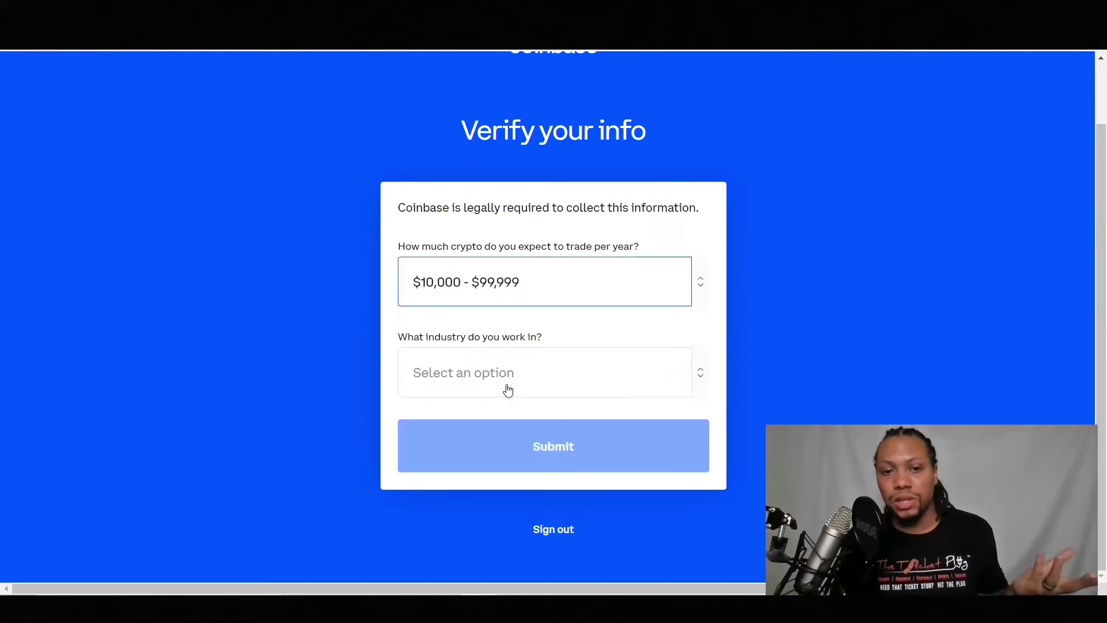
click(514, 382)
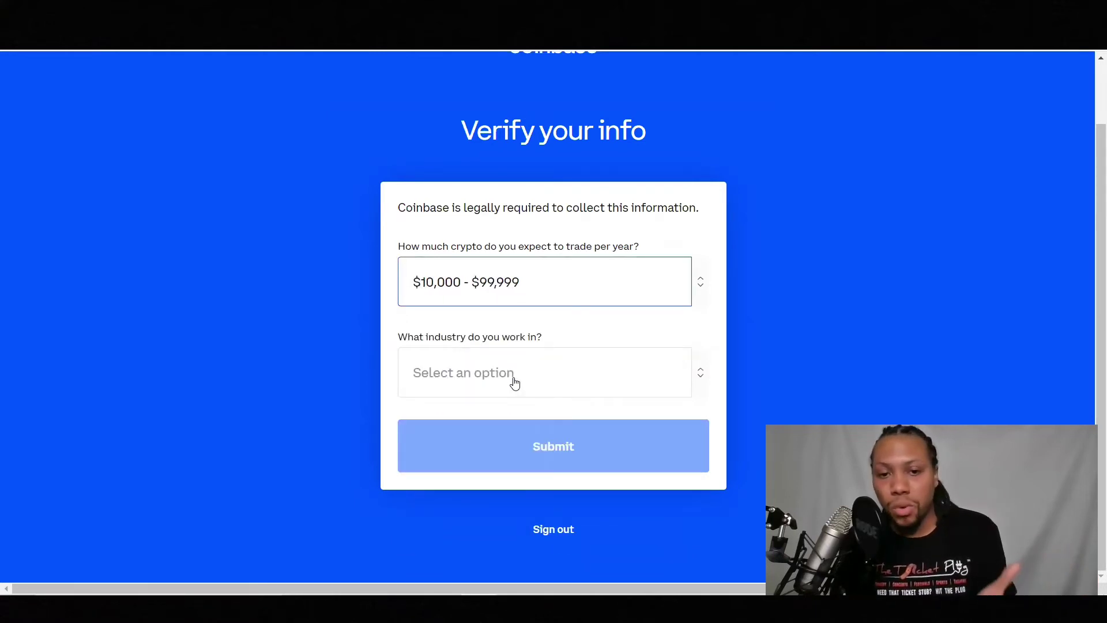
click(515, 382)
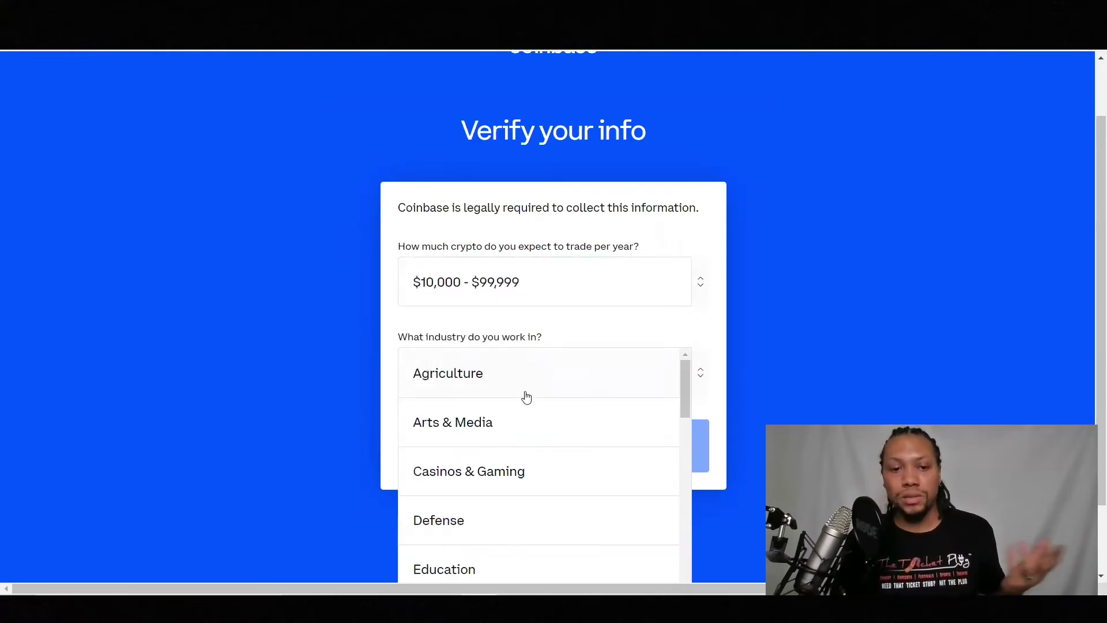
scroll(536, 438, down, 5)
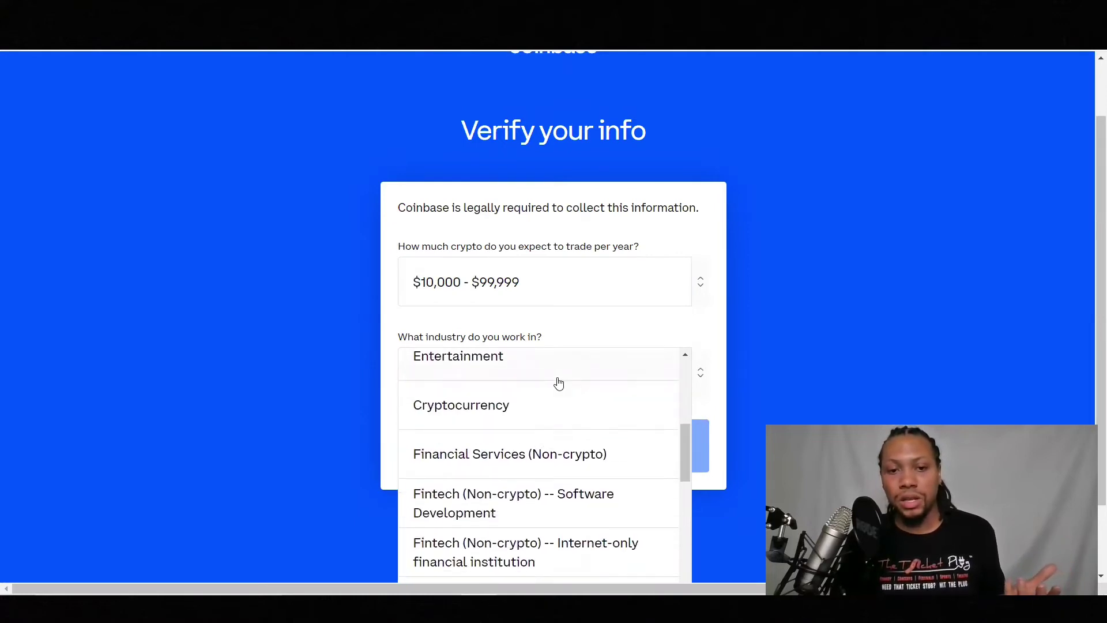
click(546, 377)
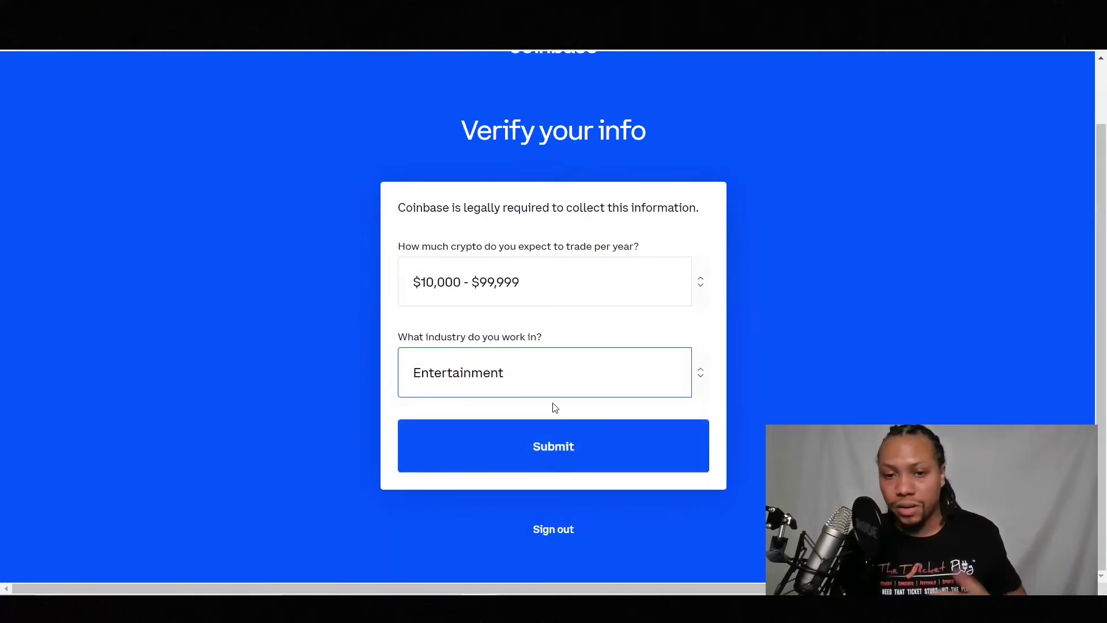
click(553, 403)
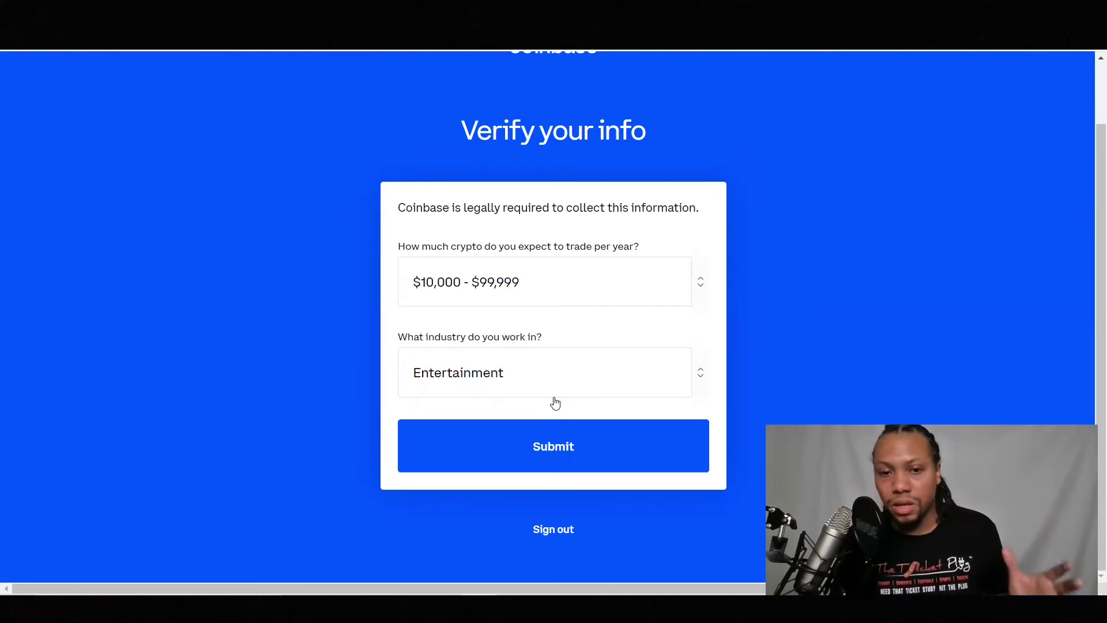
click(554, 397)
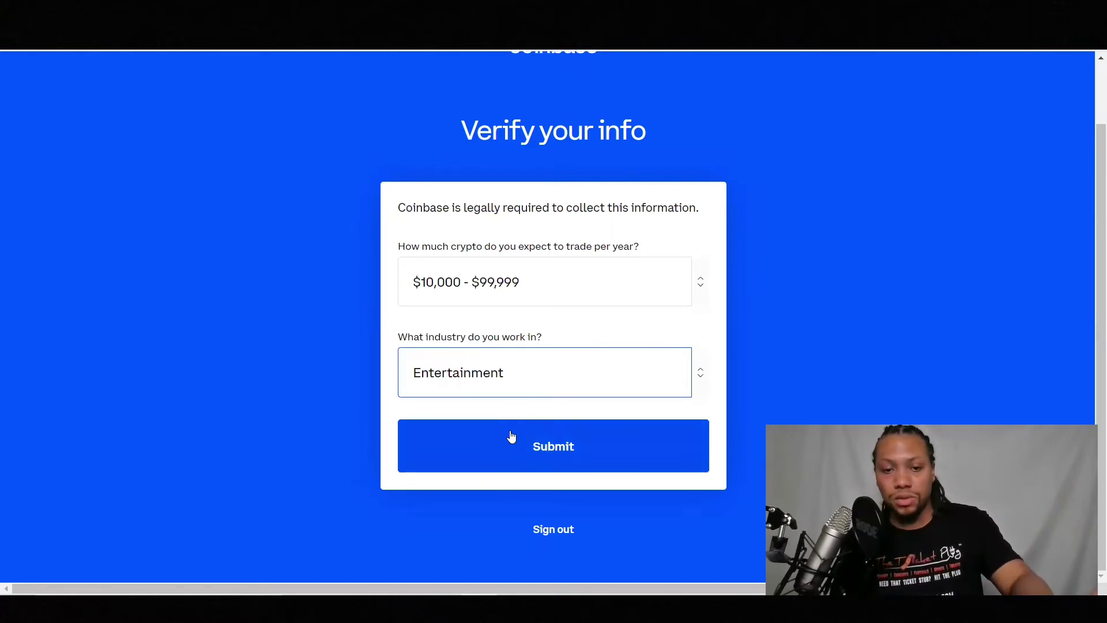
click(515, 455)
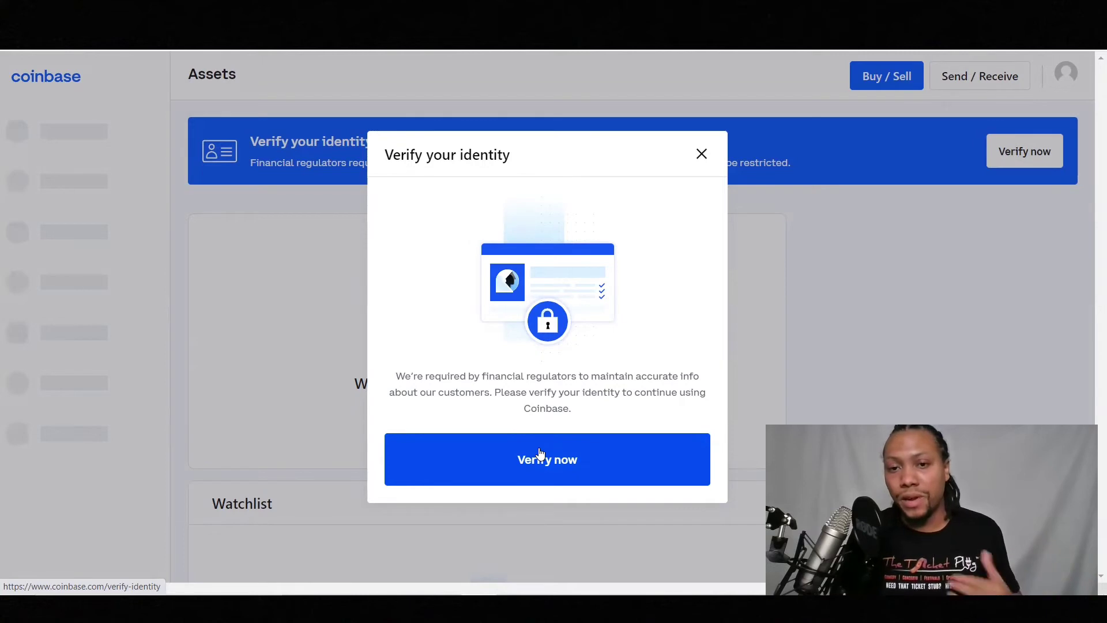
Start the identity verification required by the financial regulators
click(579, 446)
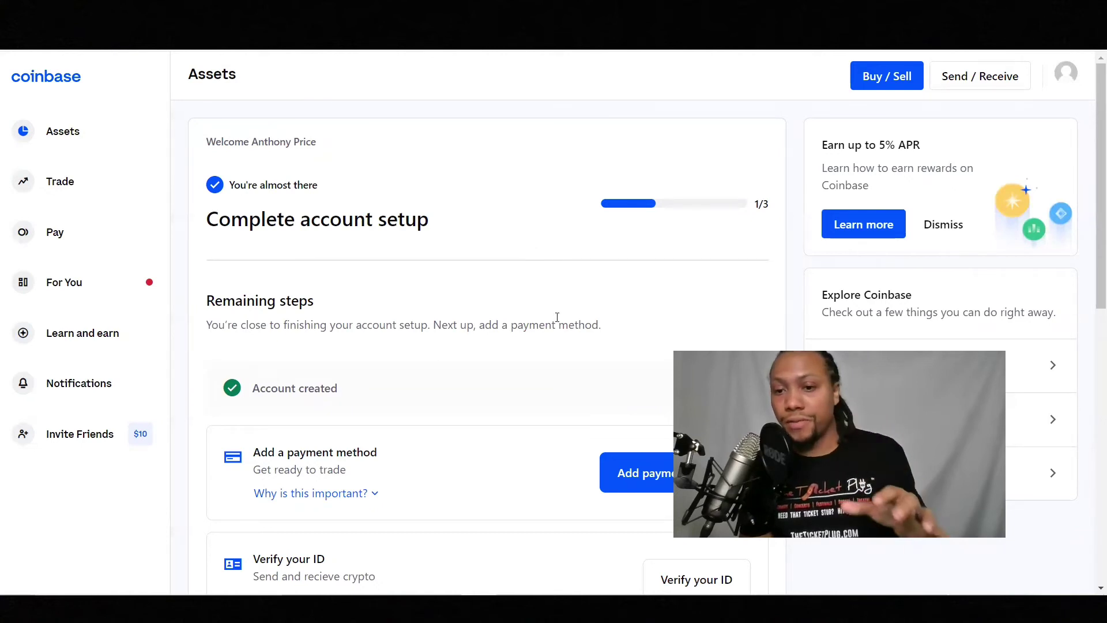
Open the account settings and review the account limits for transfers, purchases, withdrawals and sending or receiving cryptocurrency
click(1067, 75)
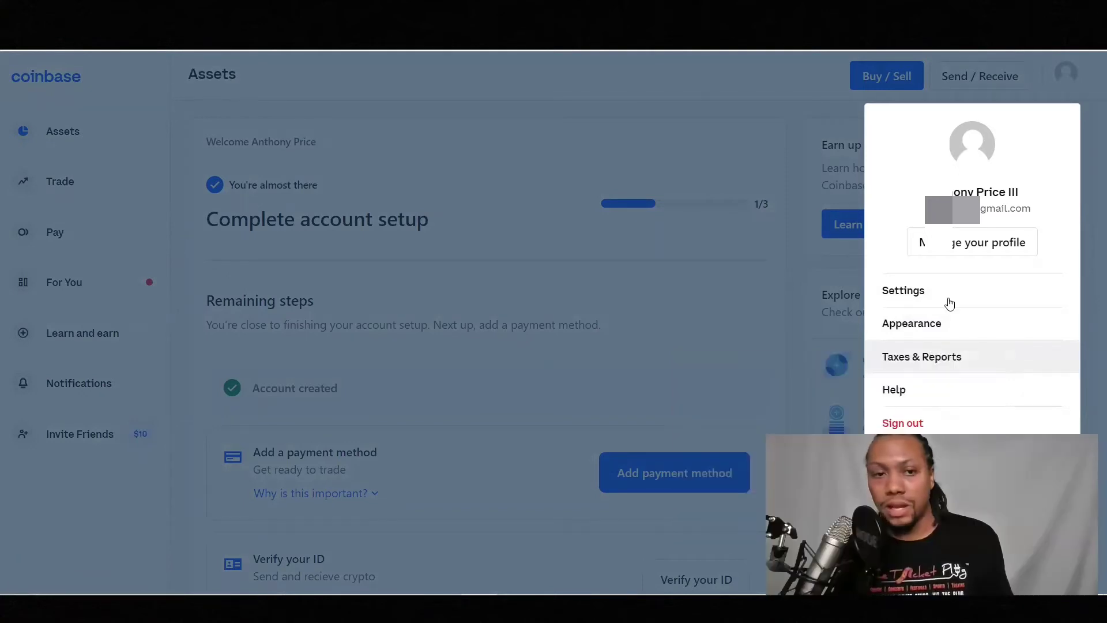
click(946, 300)
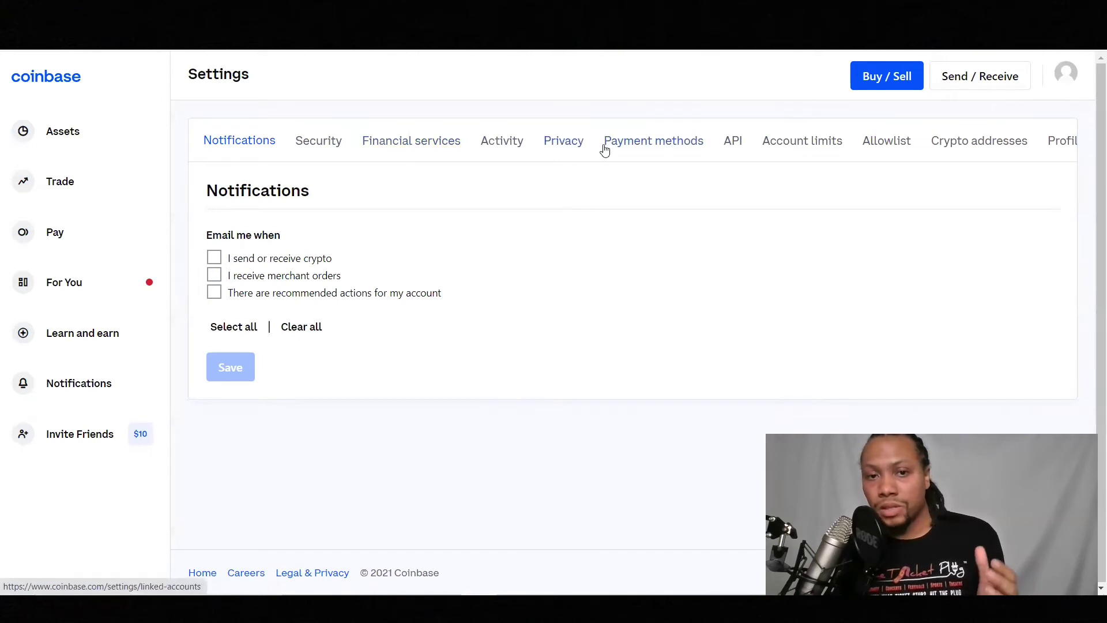
click(773, 144)
scroll(575, 344, down, 1)
scroll(575, 345, down, 1)
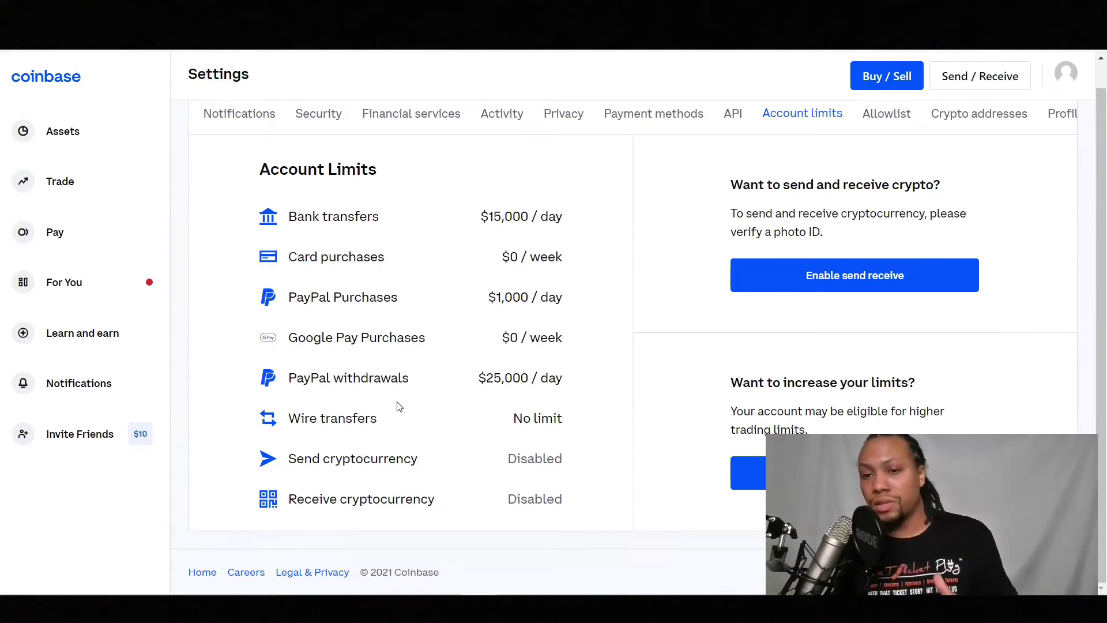
Check the accepted ID types for enabling send and receive without choosing one, and review the remaining account setup steps on the Assets page
click(852, 279)
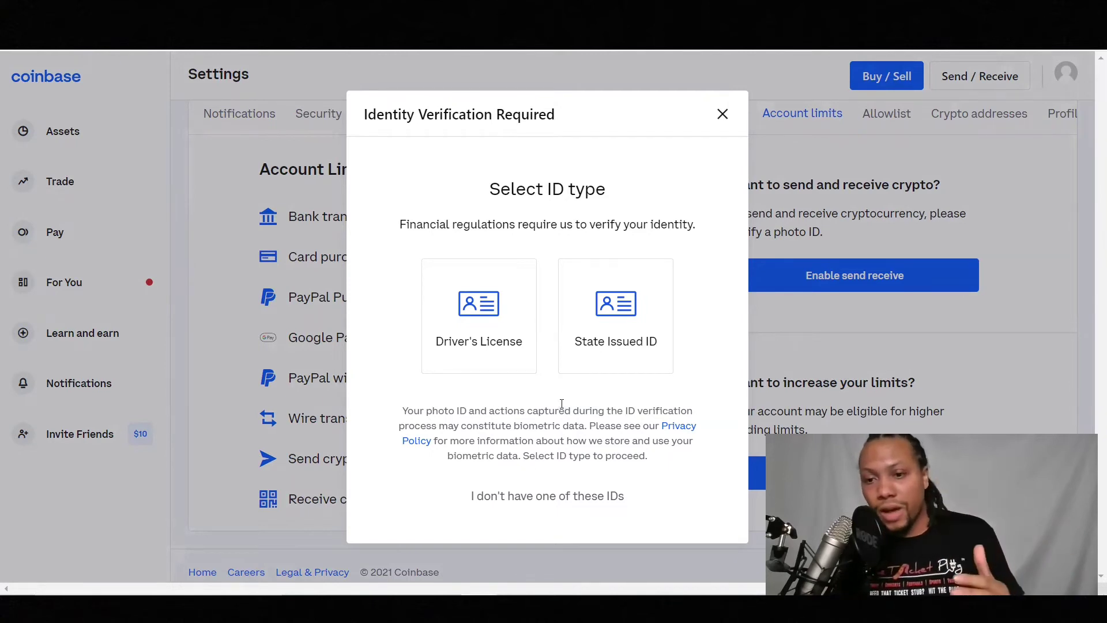
click(722, 114)
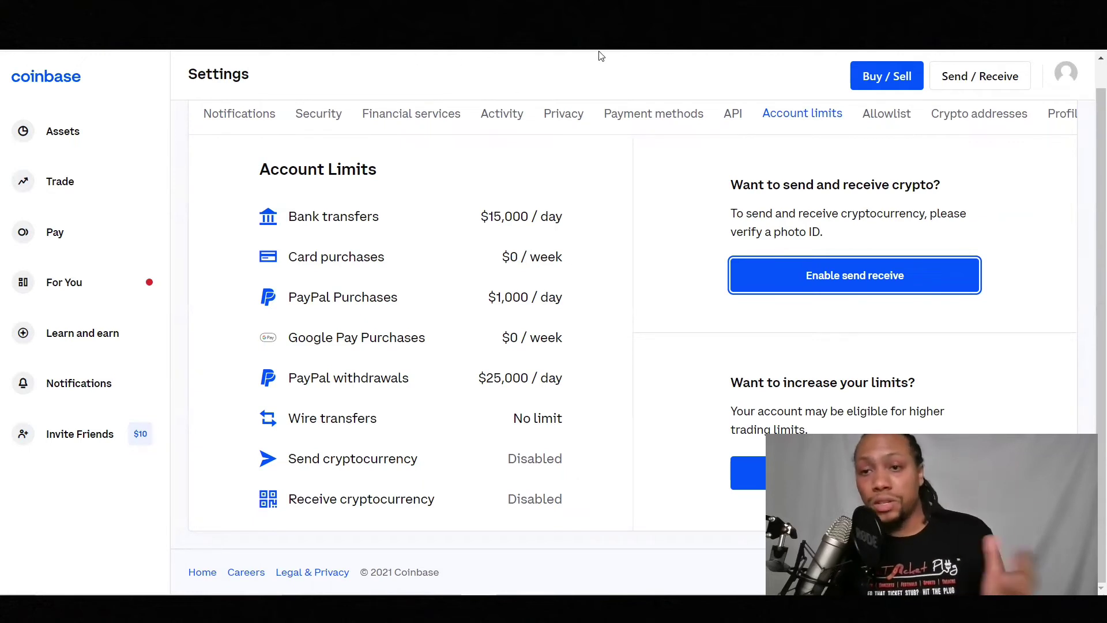
click(64, 88)
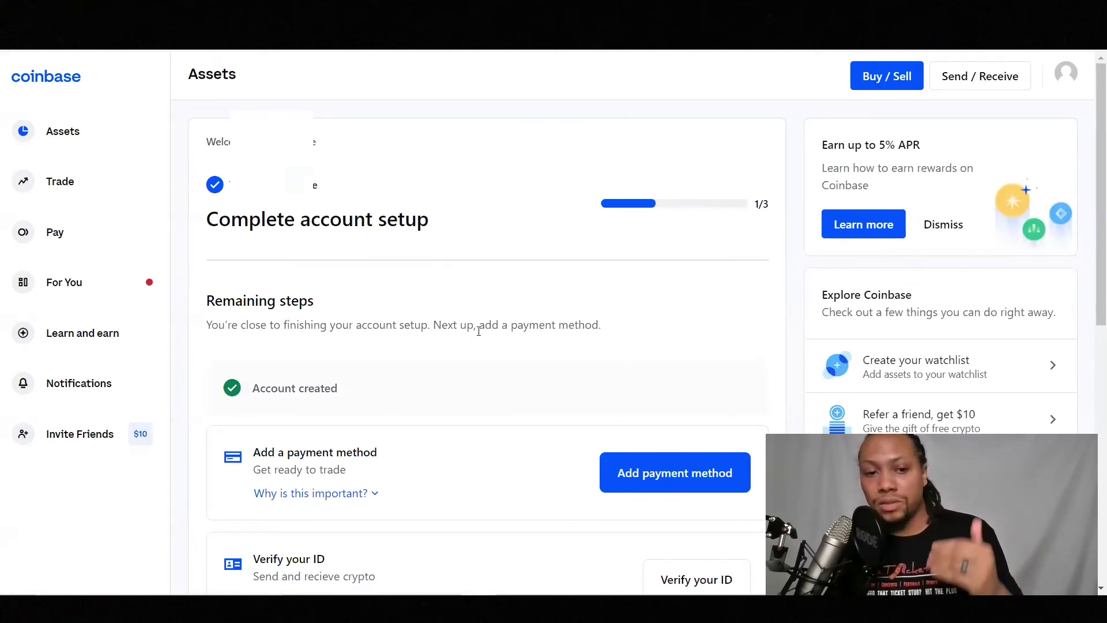
scroll(407, 459, down, 1)
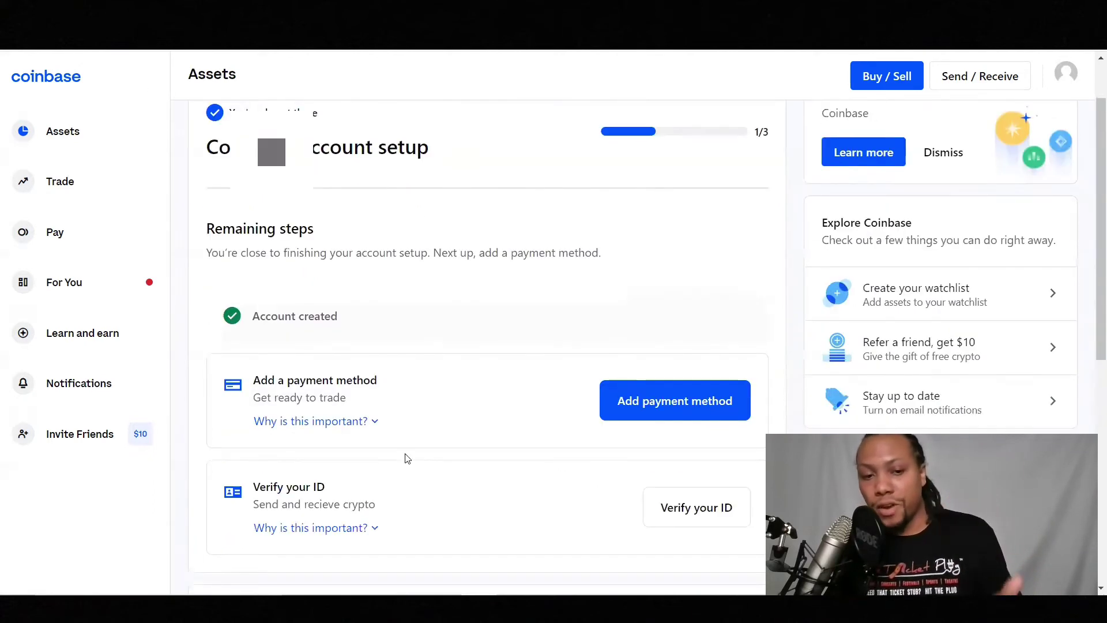
scroll(407, 459, up, 1)
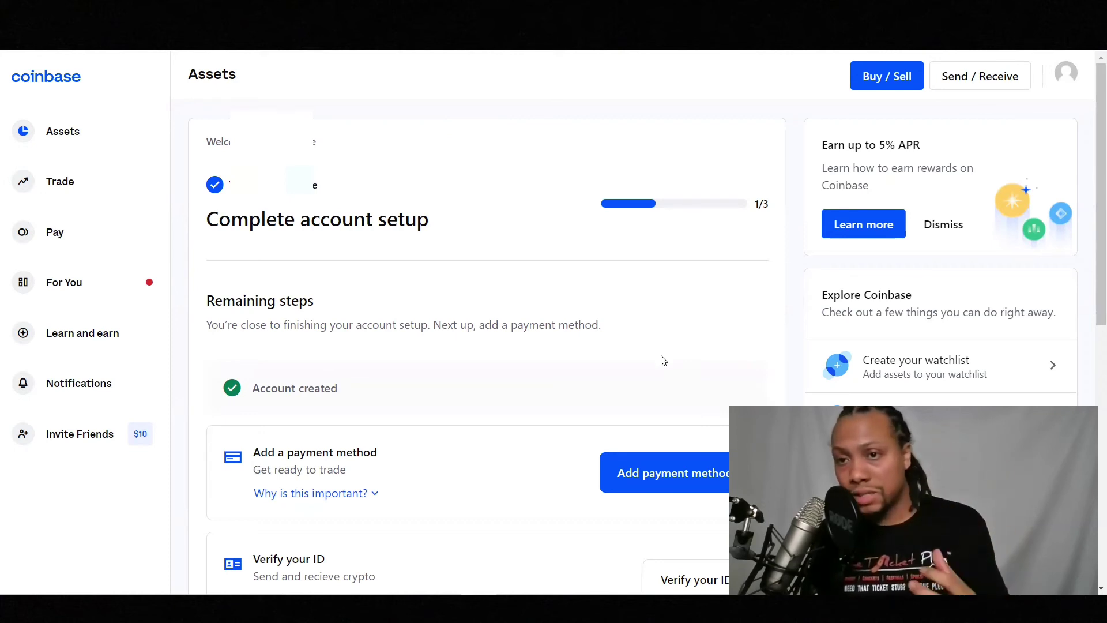
Open the account's security settings and examine the 2-step verification methods and the 2-step requirement for sending crypto
click(1059, 81)
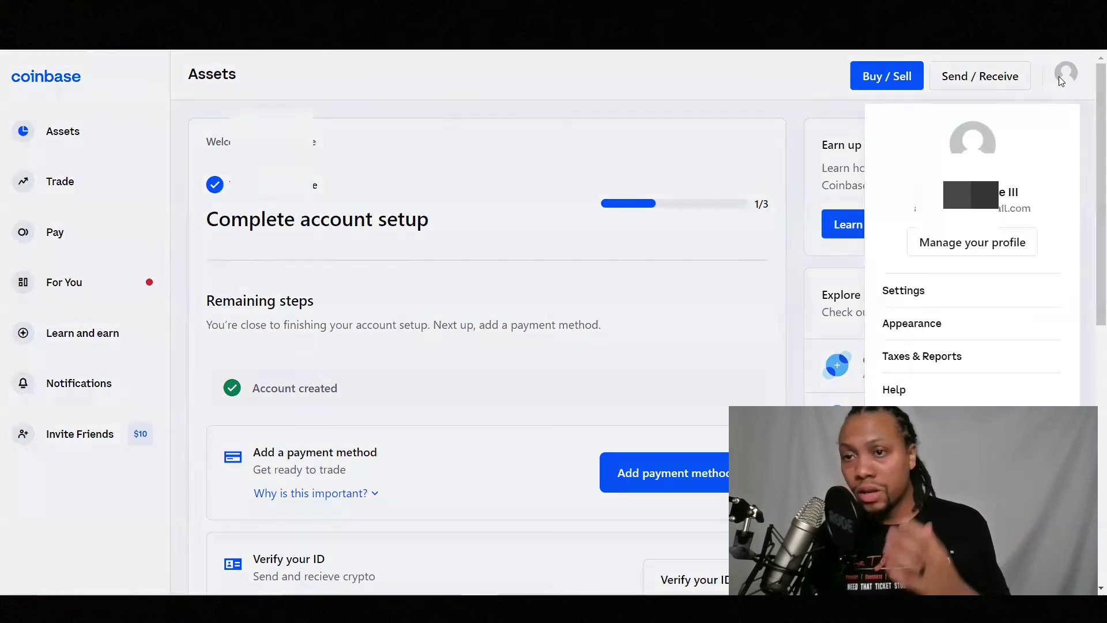
click(920, 290)
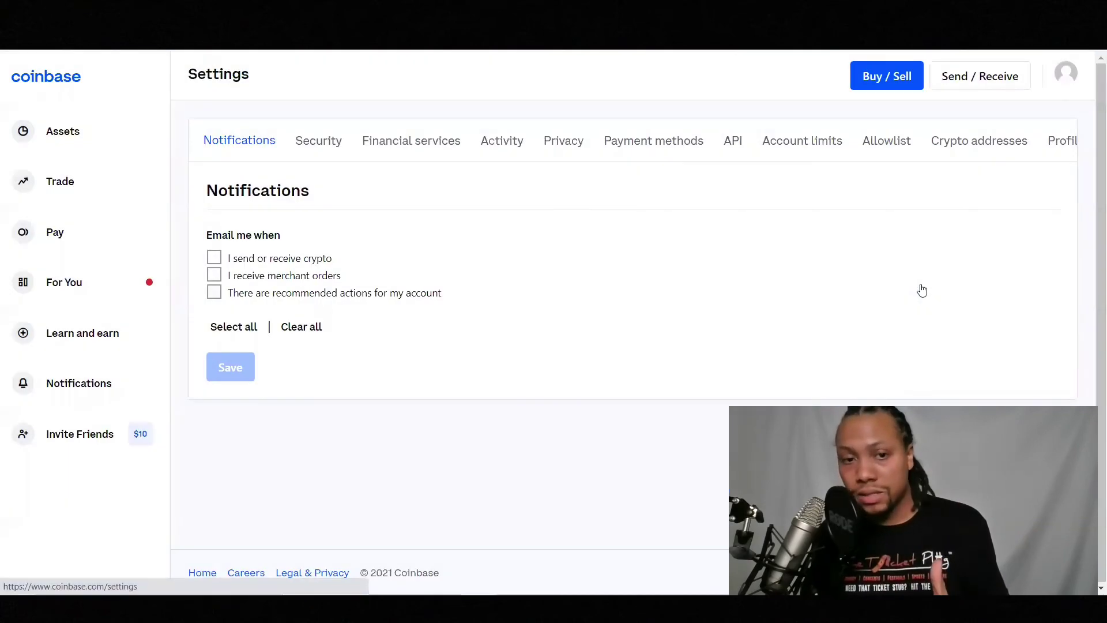
click(319, 151)
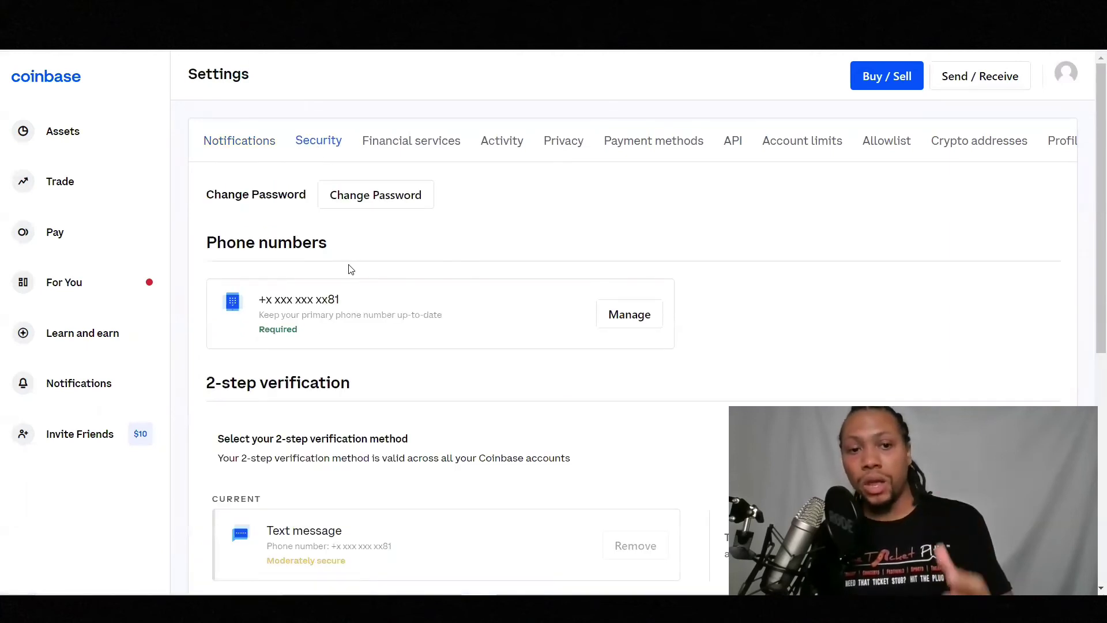
scroll(357, 299, down, 2)
scroll(357, 299, up, 1)
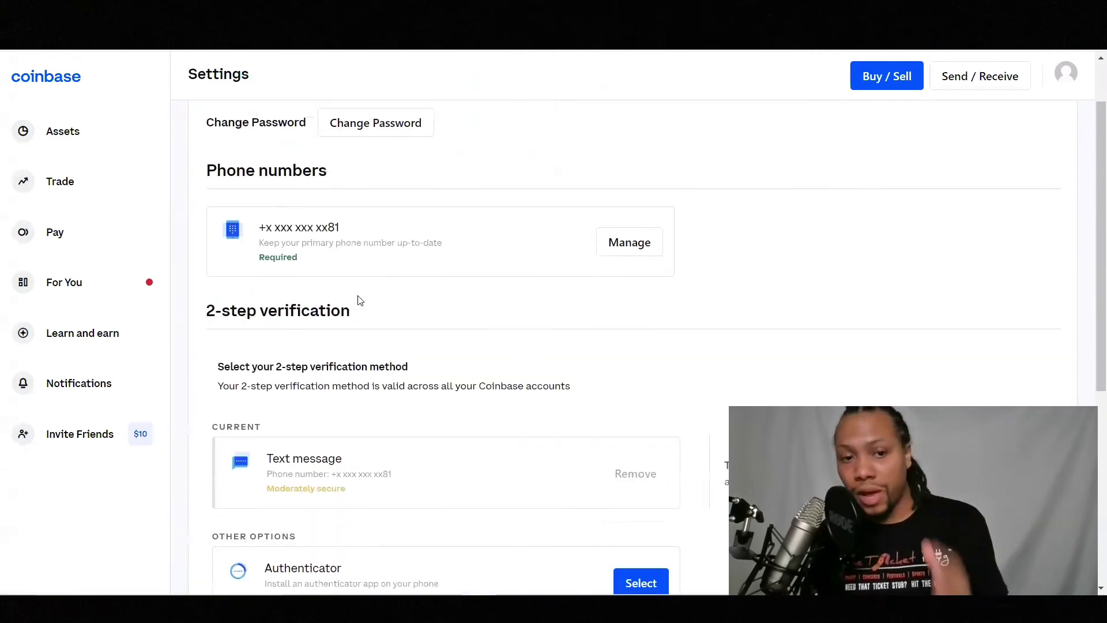
scroll(357, 299, down, 1)
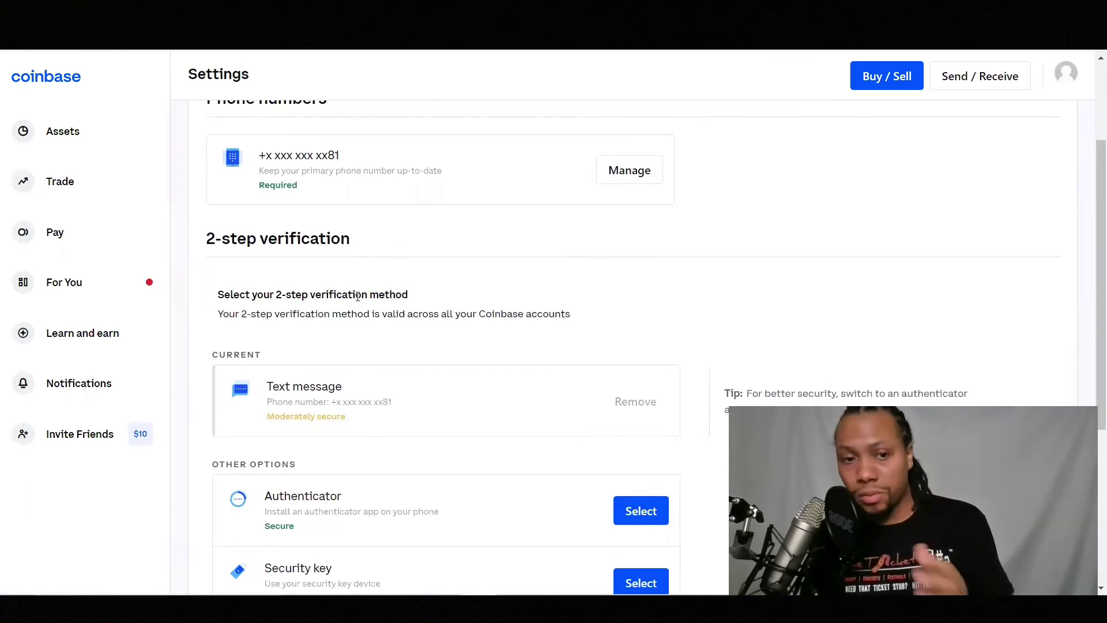
scroll(358, 296, down, 2)
scroll(358, 260, up, 1)
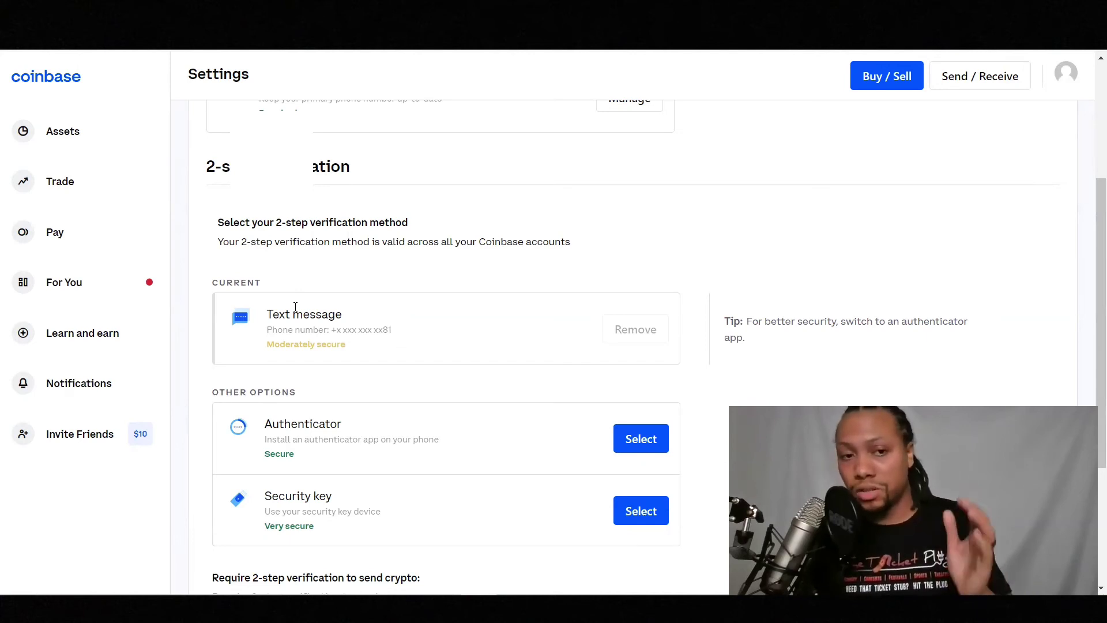
scroll(375, 381, down, 1)
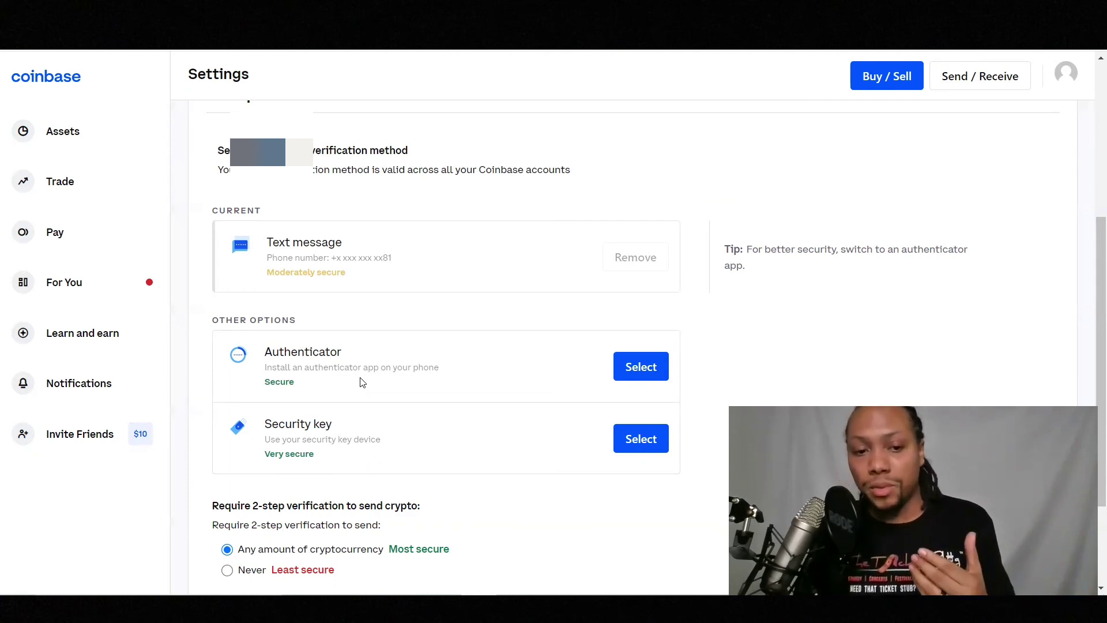
scroll(362, 383, down, 3)
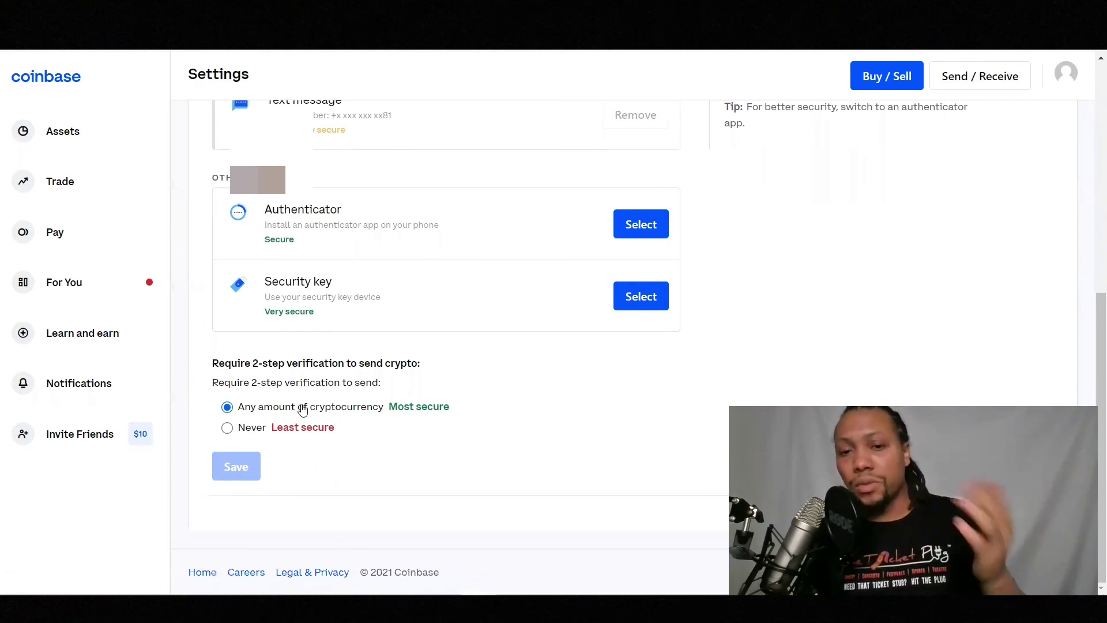
scroll(302, 409, up, 5)
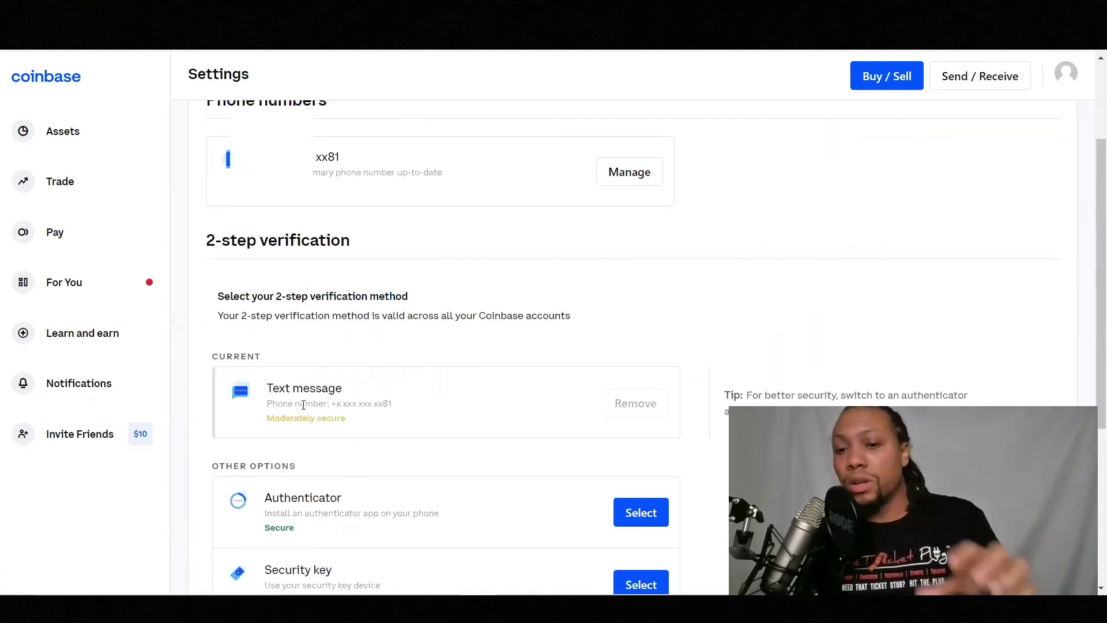